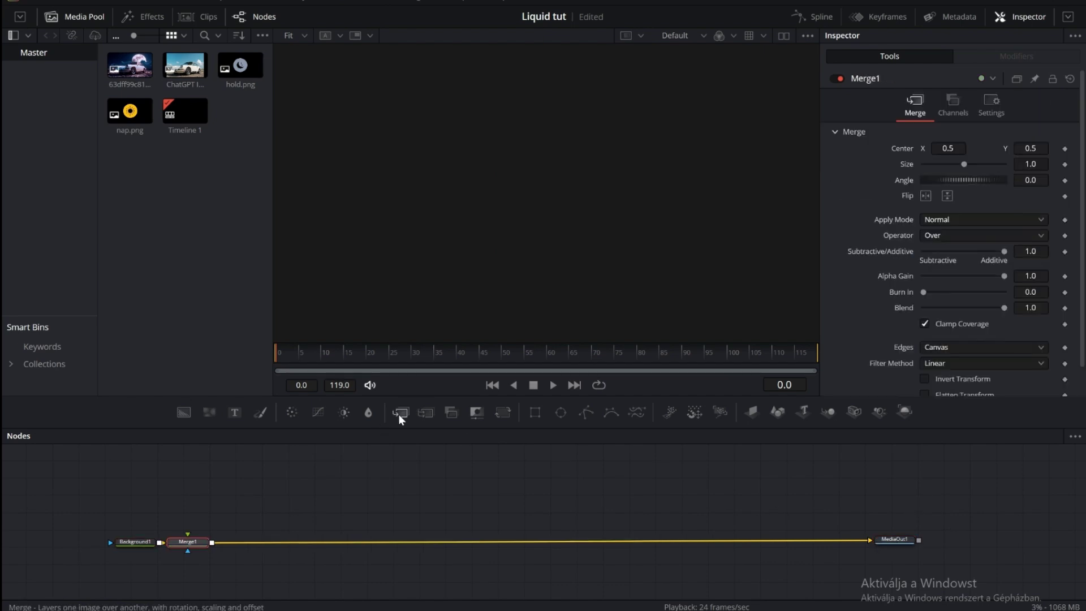
{"action": "left_click", "coordinate": [400, 412]}
Add Merge2 after Background1, then feed the daytime car image and a new Background2 into Merge1
{"action": "left_click_drag", "start_coordinate": [240, 542], "coordinate": [308, 543]}
{"action": "left_click_drag", "start_coordinate": [188, 543], "coordinate": [212, 544]}
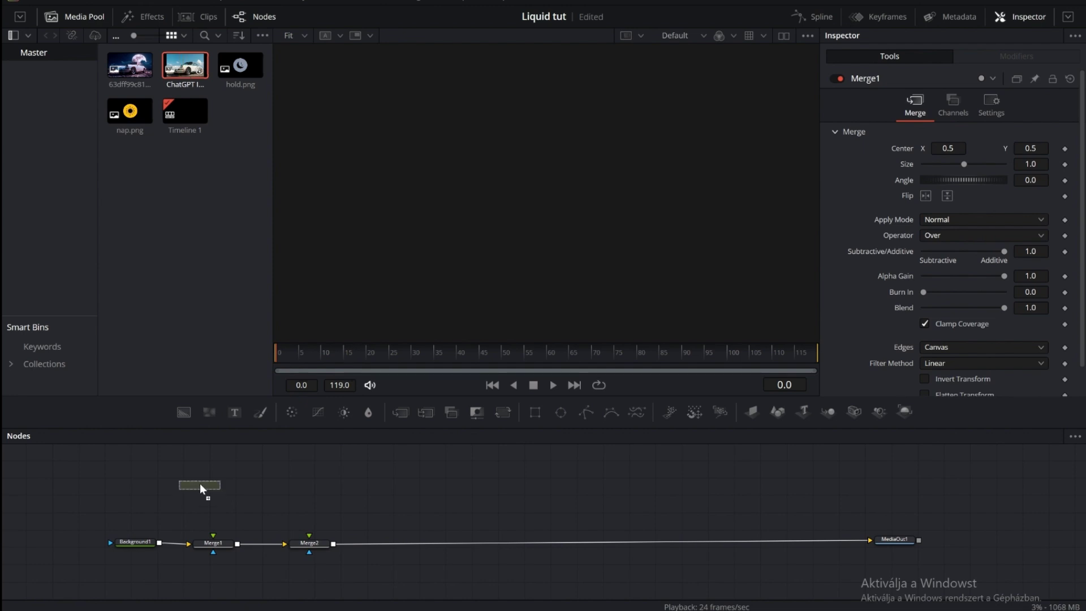
{"action": "left_click_drag", "start_coordinate": [199, 484], "coordinate": [203, 473]}
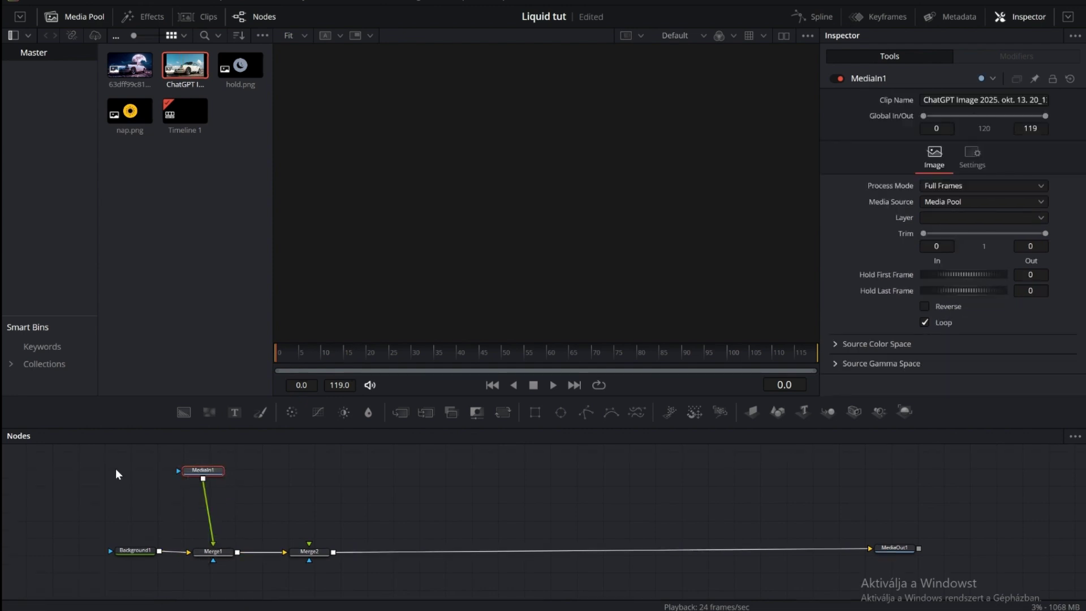
{"action": "left_click_drag", "start_coordinate": [184, 412], "coordinate": [119, 471]}
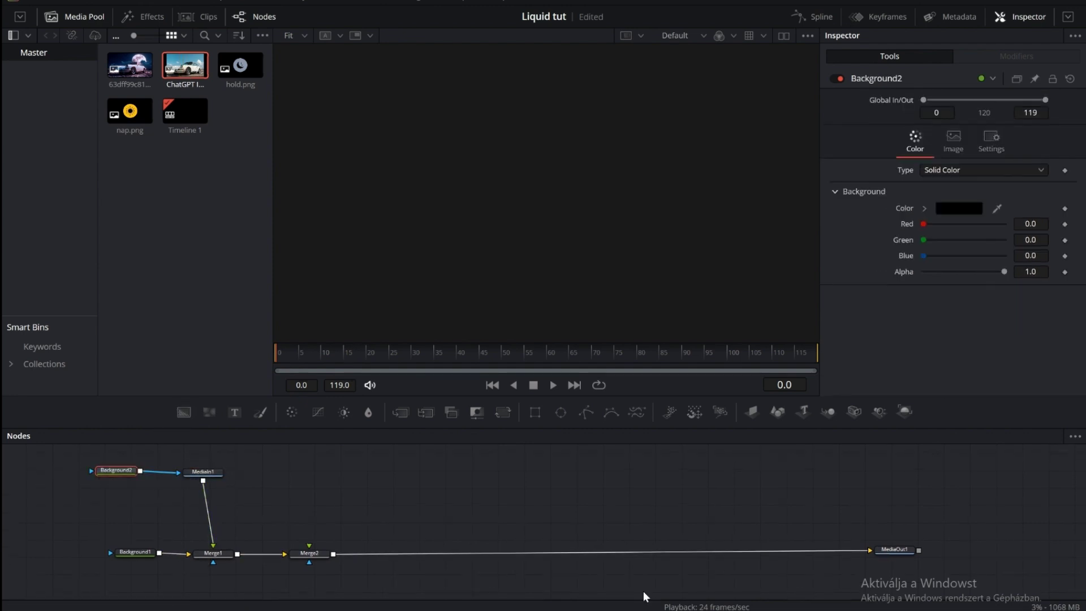
View the final output in the viewer and enlarge Merge1's car image to size 1.19
{"action": "left_click", "coordinate": [888, 559]}
{"action": "left_click_drag", "start_coordinate": [898, 548], "coordinate": [903, 555]}
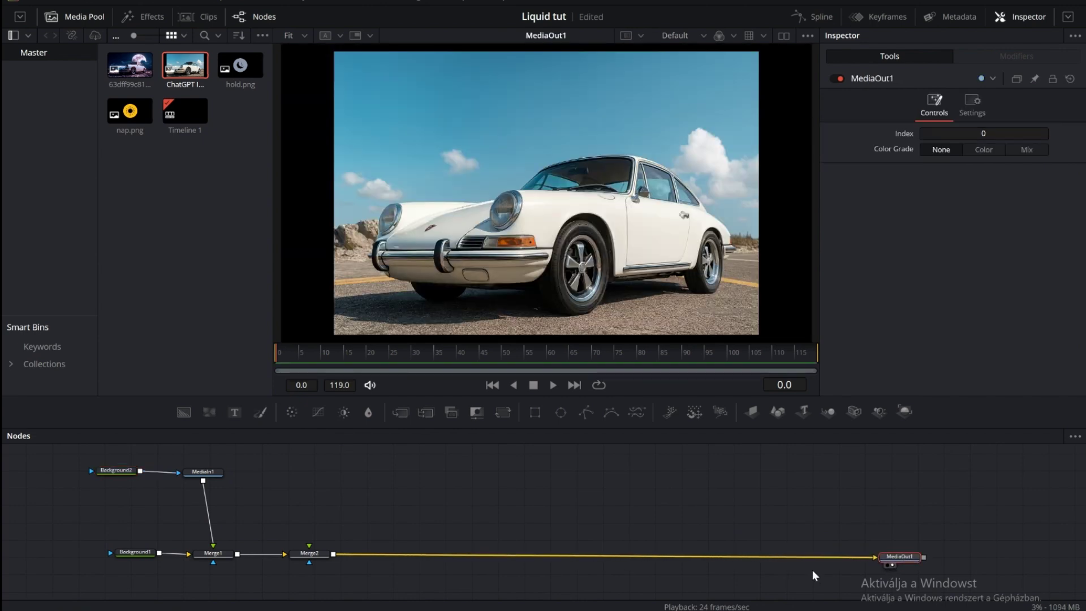
{"action": "left_click", "coordinate": [207, 558]}
{"action": "left_click_drag", "start_coordinate": [965, 162], "coordinate": [966, 162]}
Feed the night car image MediaIn2 into Merge2, with a new Background3 node above it
{"action": "left_click", "coordinate": [309, 554]}
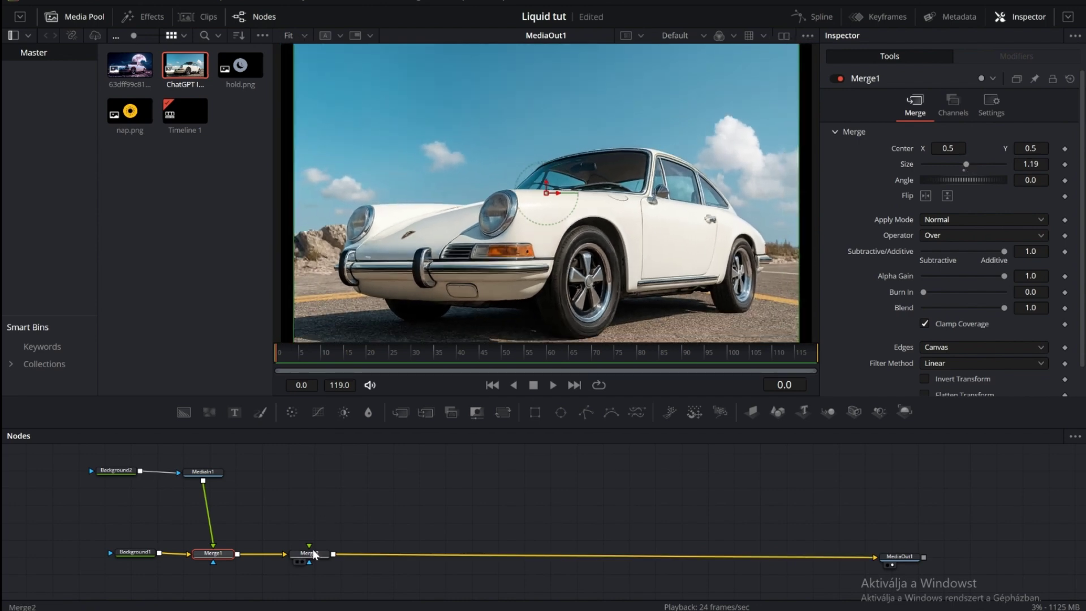
{"action": "left_click_drag", "start_coordinate": [262, 284], "coordinate": [309, 552]}
{"action": "left_click_drag", "start_coordinate": [321, 480], "coordinate": [327, 497]}
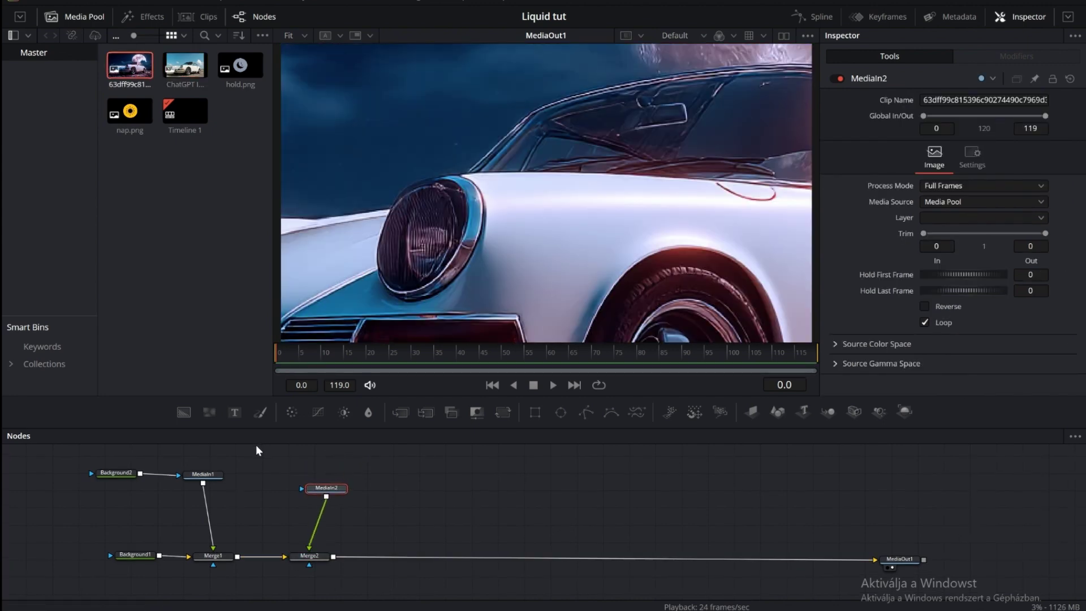
{"action": "left_click_drag", "start_coordinate": [184, 412], "coordinate": [327, 463]}
{"action": "left_click_drag", "start_coordinate": [122, 488], "coordinate": [210, 466]}
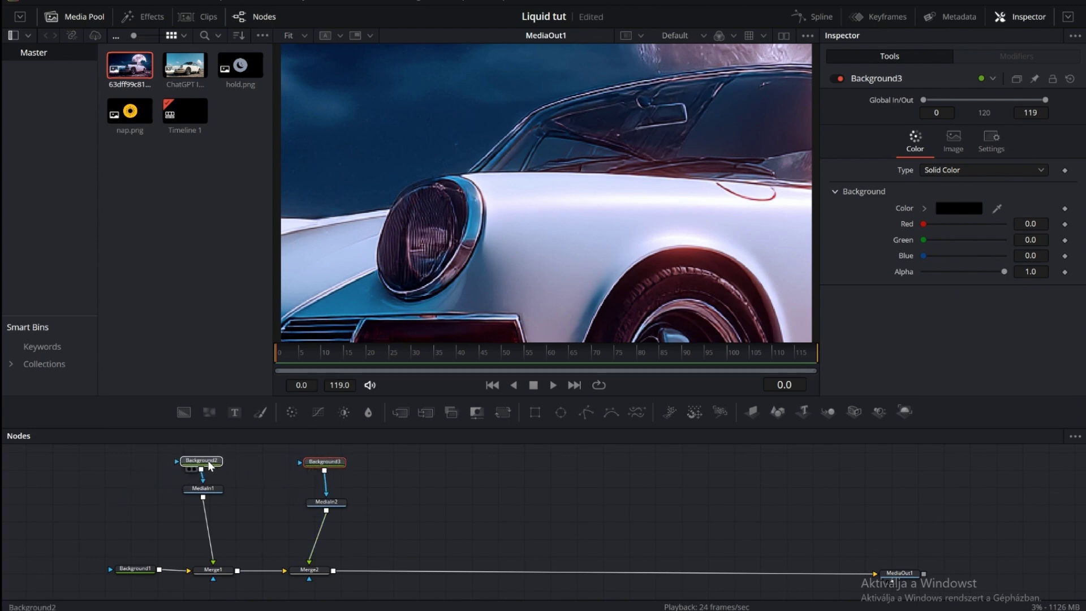
Turn off Auto Resolution for Background3 and set its width to 6000
{"action": "scroll", "coordinate": [317, 468], "scroll_direction": "up", "scroll_amount": 1}
{"action": "left_click", "coordinate": [988, 146]}
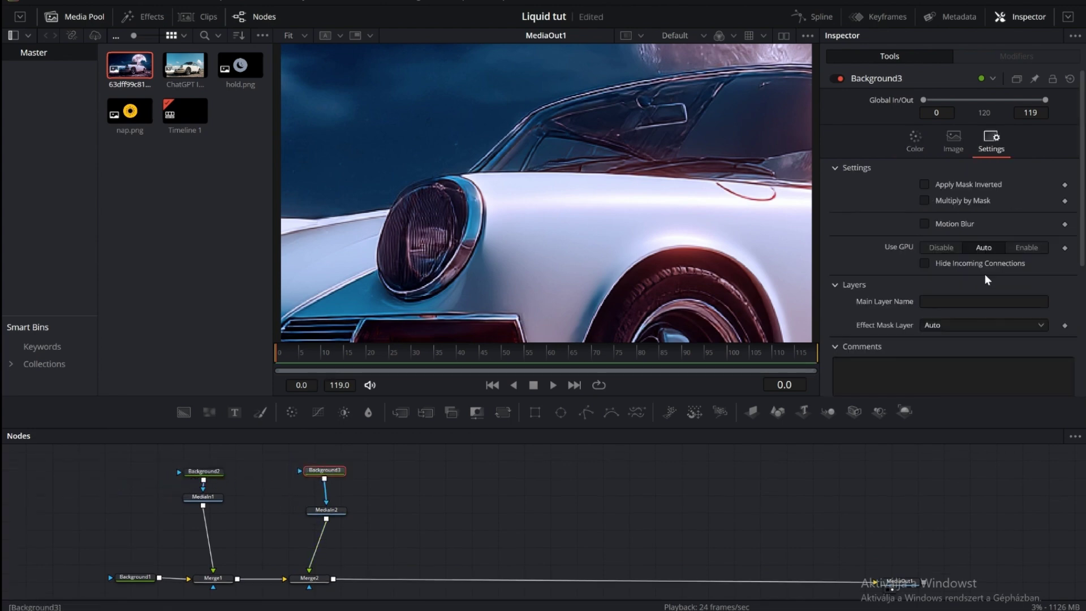
{"action": "left_click", "coordinate": [954, 145]}
{"action": "left_click", "coordinate": [925, 256]}
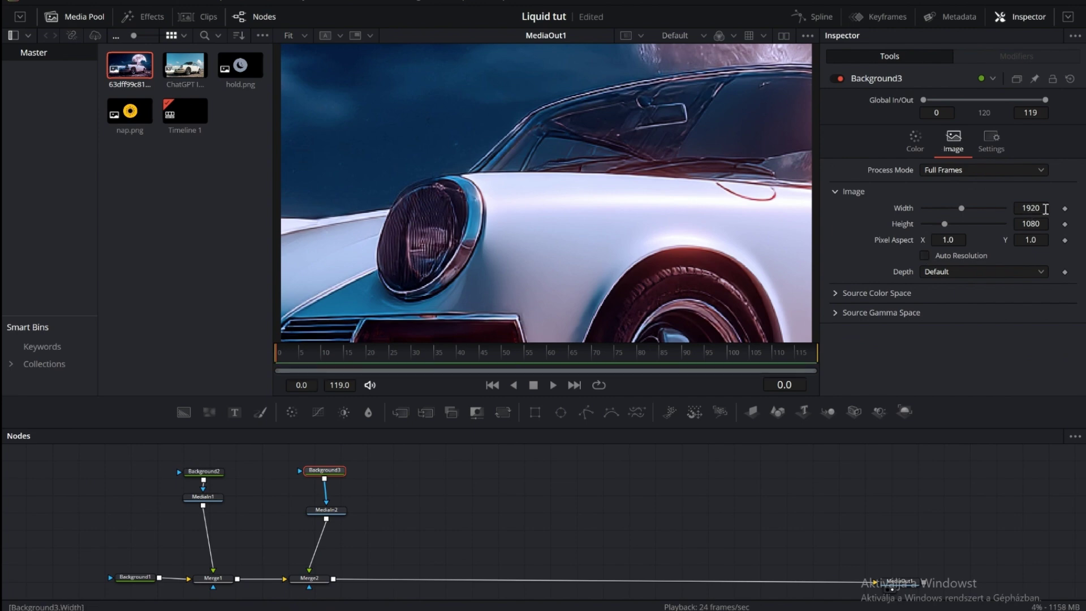
{"action": "left_click", "coordinate": [1046, 208]}
{"action": "type", "text": "6000"}
{"action": "key", "text": "Tab"}
Shrink Merge2's night image to about 0.36 and lower Background3's alpha to roughly 0.7
{"action": "left_click", "coordinate": [309, 579]}
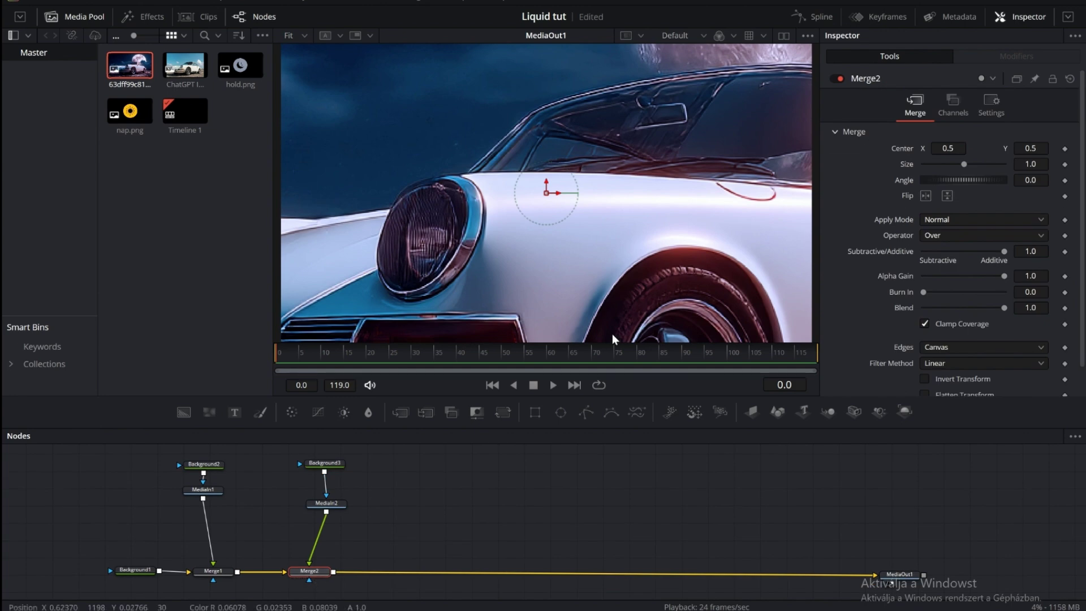
{"action": "left_click_drag", "start_coordinate": [966, 164], "coordinate": [939, 172]}
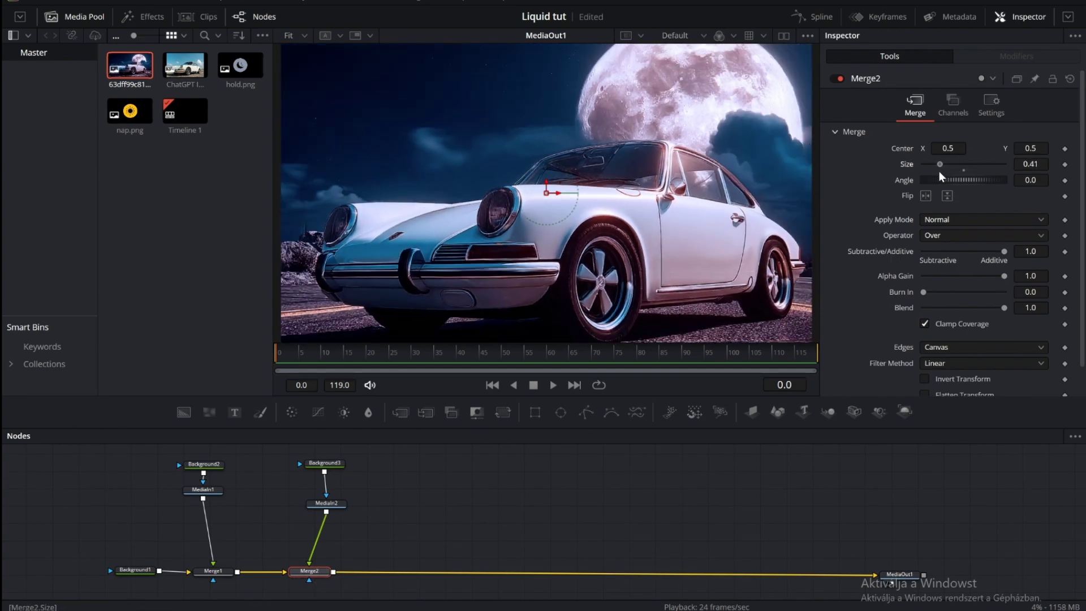
{"action": "left_click", "coordinate": [319, 464]}
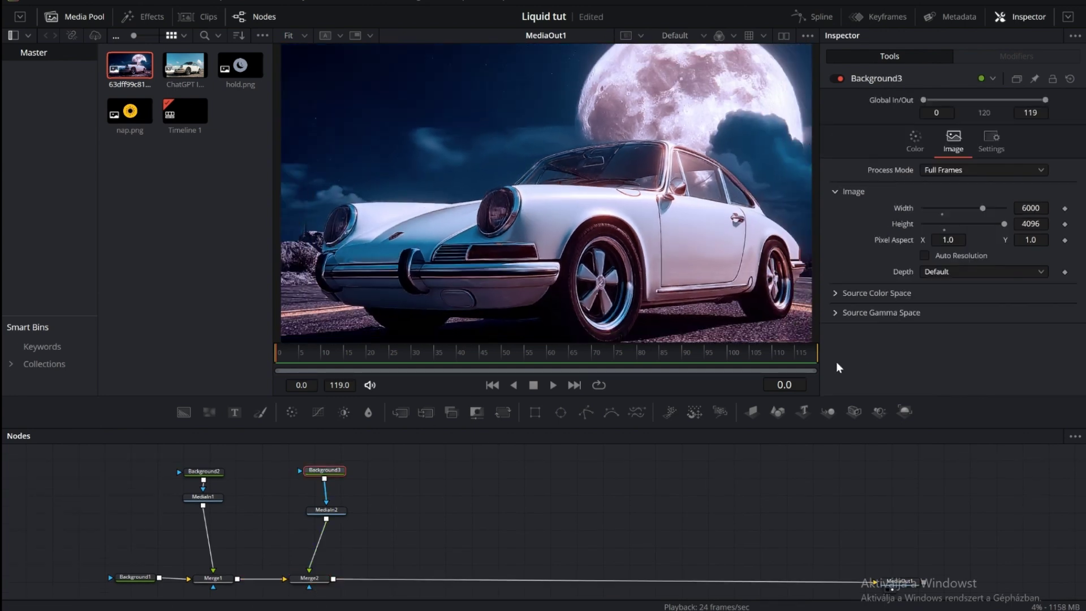
{"action": "left_click", "coordinate": [916, 140]}
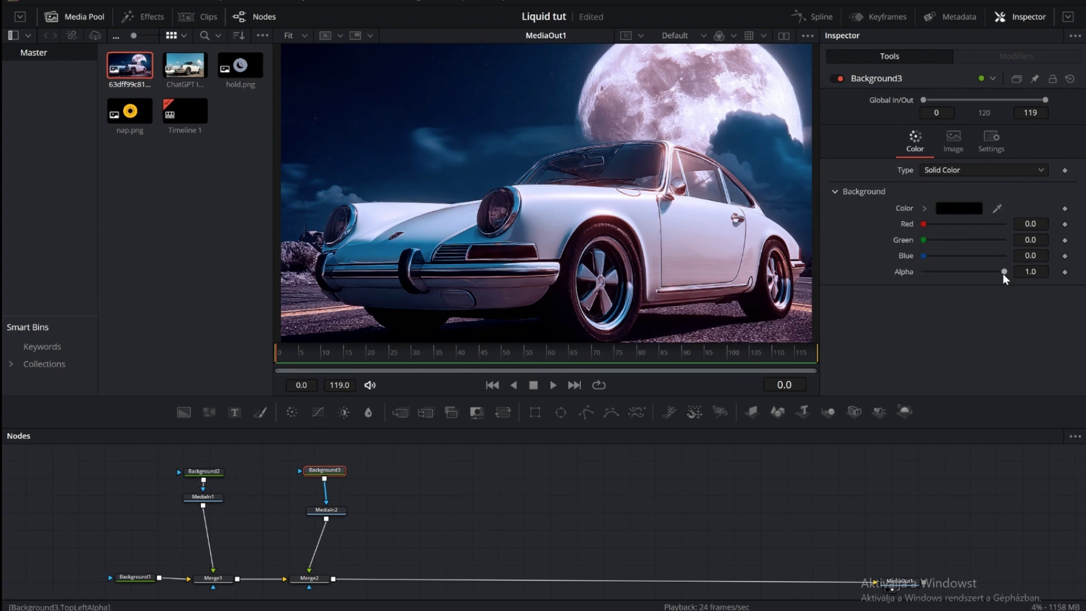
{"action": "left_click_drag", "start_coordinate": [1002, 272], "coordinate": [979, 278]}
Set Merge2's night image size to 0.38 and nudge its centre up to 0.488/0.511
{"action": "left_click_drag", "start_coordinate": [332, 513], "coordinate": [323, 517]}
{"action": "left_click", "coordinate": [308, 579]}
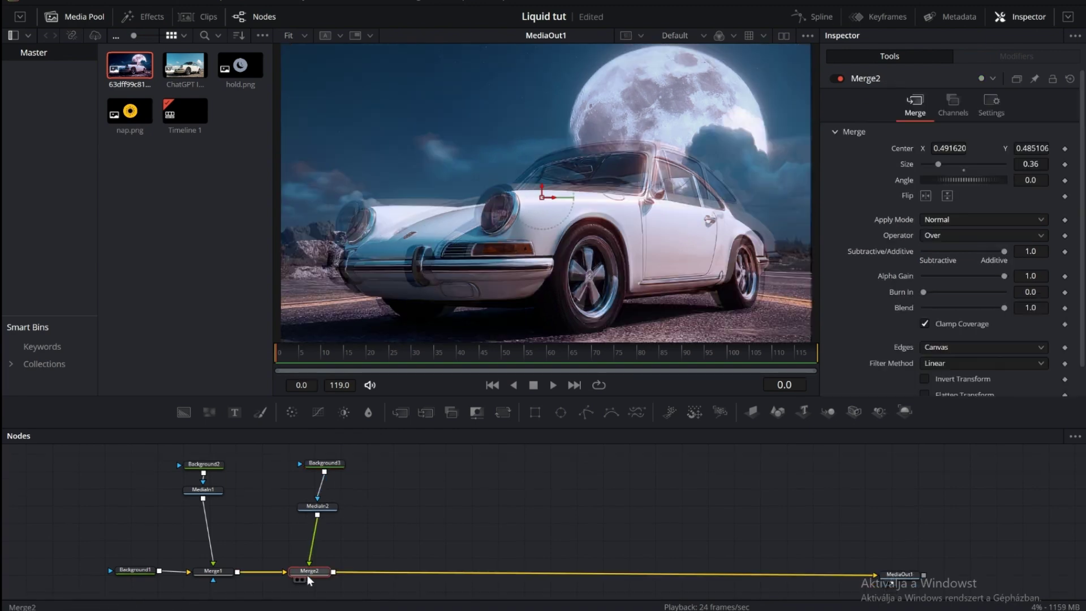
{"action": "left_click", "coordinate": [1044, 164]}
{"action": "type", "text": "0.38"}
{"action": "key", "text": "Return"}
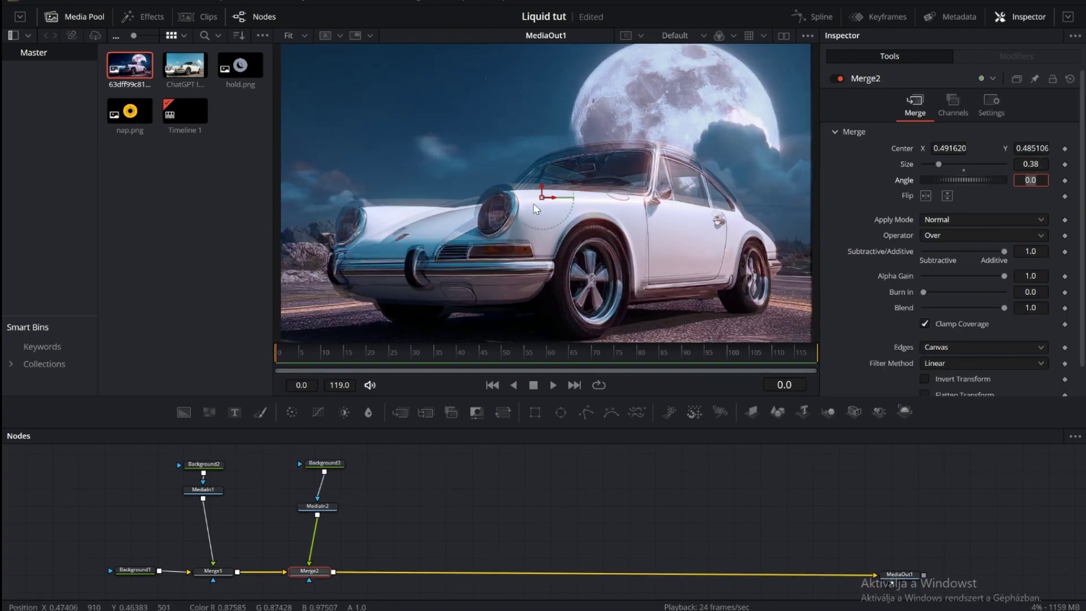
{"action": "left_click_drag", "start_coordinate": [542, 200], "coordinate": [541, 195]}
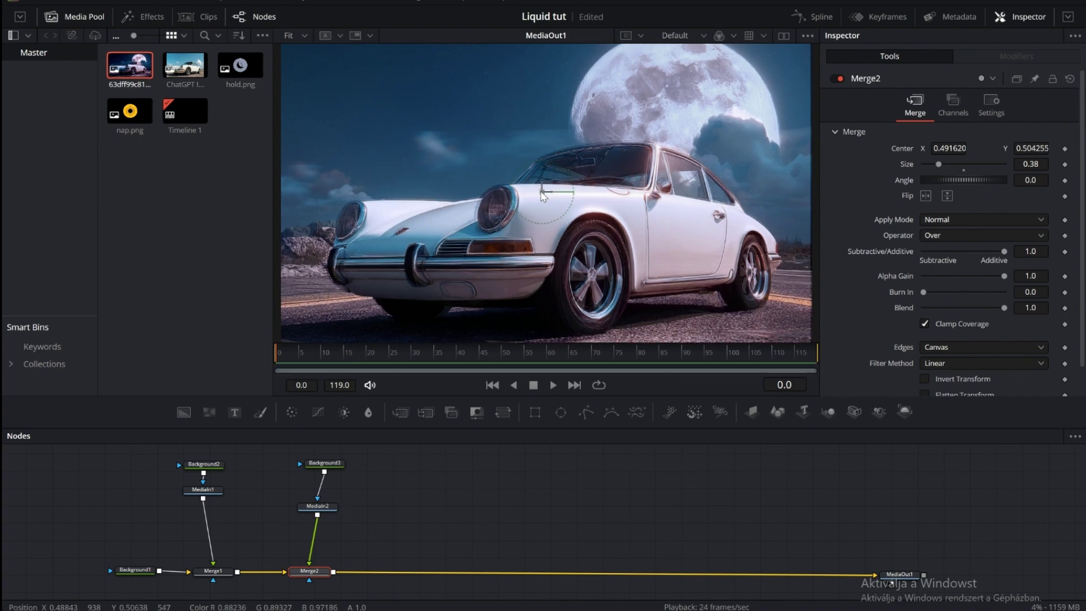
Make Background3 fully transparent with alpha 0.0, leaving only the daytime car visible
{"action": "left_click", "coordinate": [326, 463]}
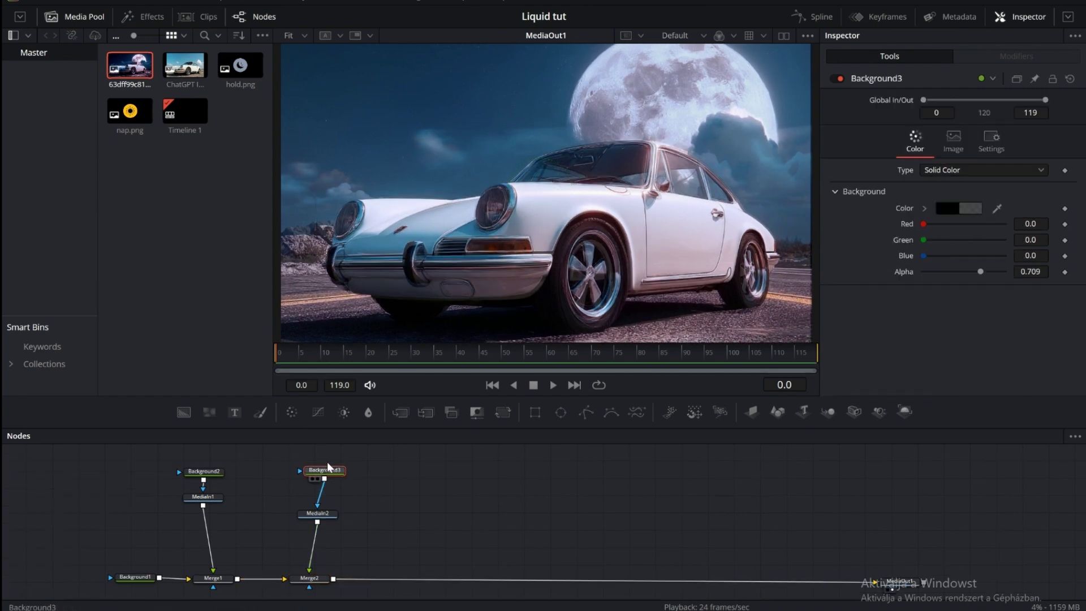
{"action": "left_click_drag", "start_coordinate": [948, 271], "coordinate": [902, 277]}
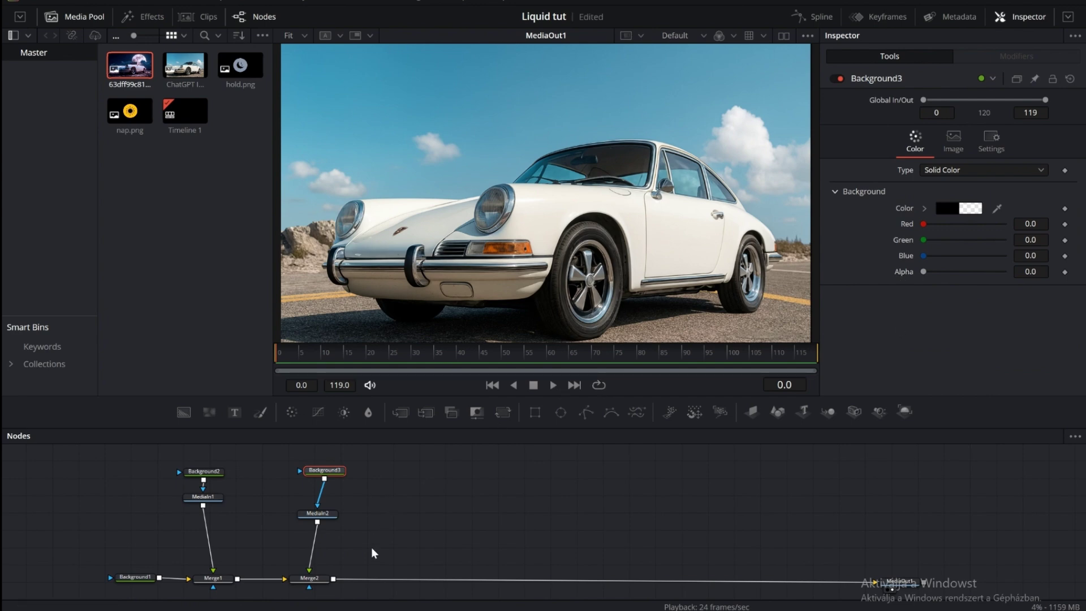
{"action": "left_click", "coordinate": [321, 578]}
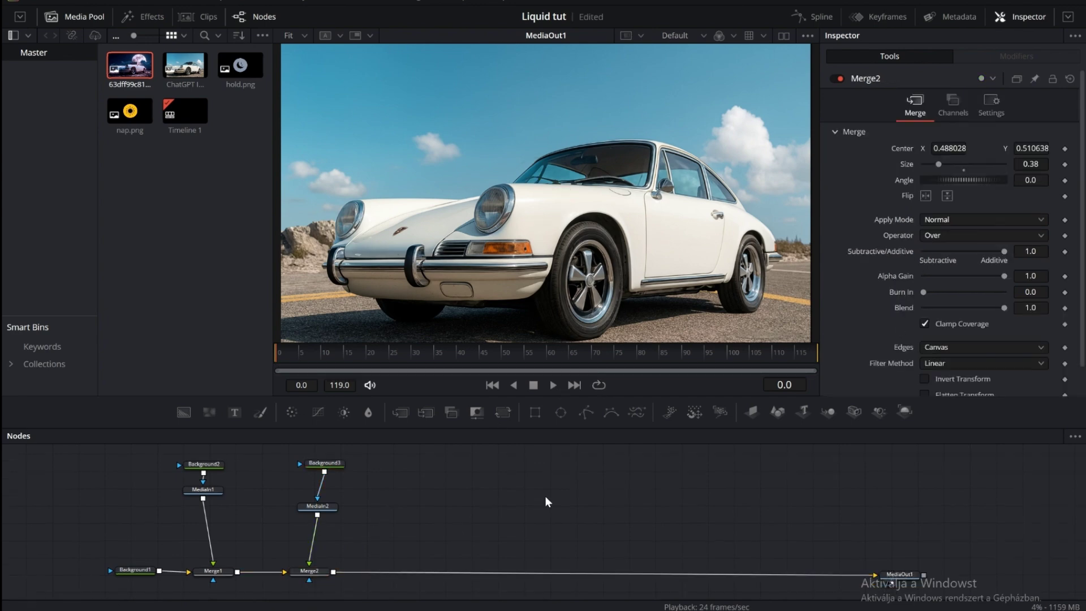
Add a Rectangle1 mask node and briefly preview the comp's playback
{"action": "left_click", "coordinate": [536, 413]}
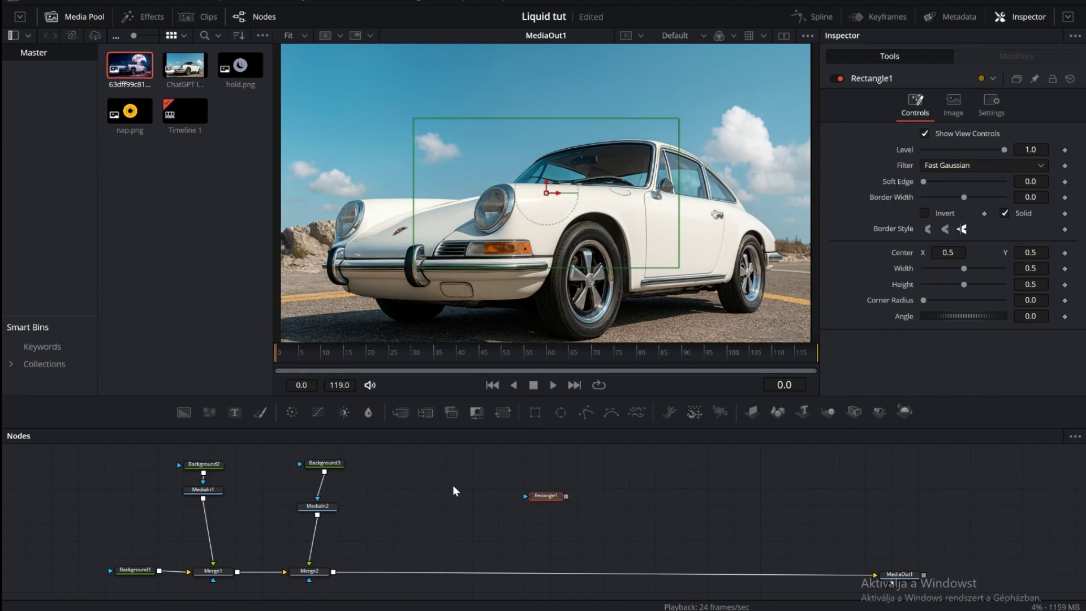
{"action": "key", "text": "space"}
{"action": "left_click", "coordinate": [534, 386]}
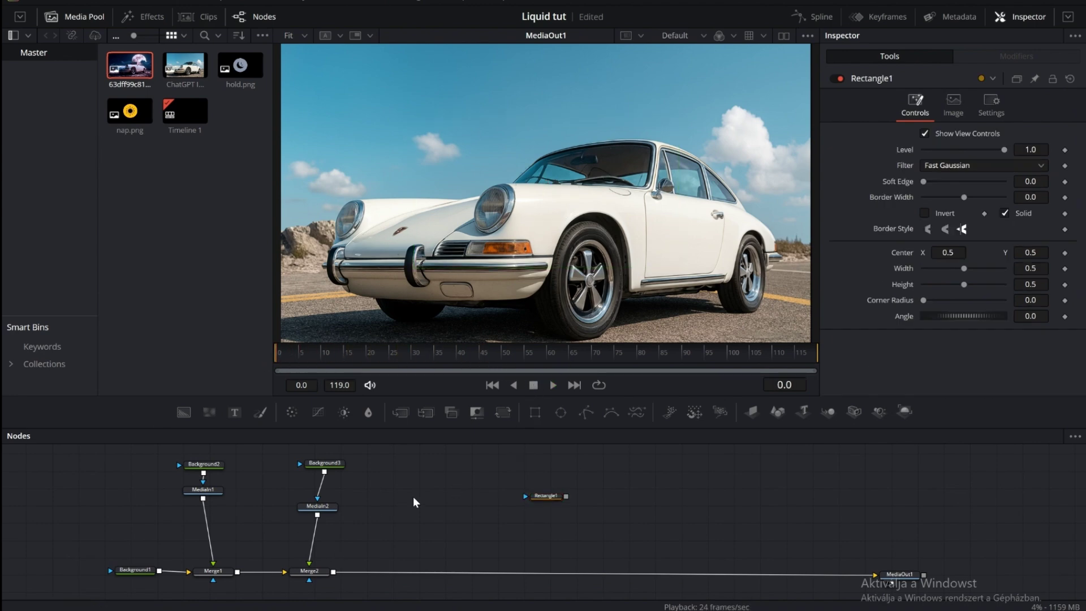
Add a Displace node through the tool search and wire Merge2's output into it
{"action": "key", "text": "shift+space"}
{"action": "type", "text": "dis"}
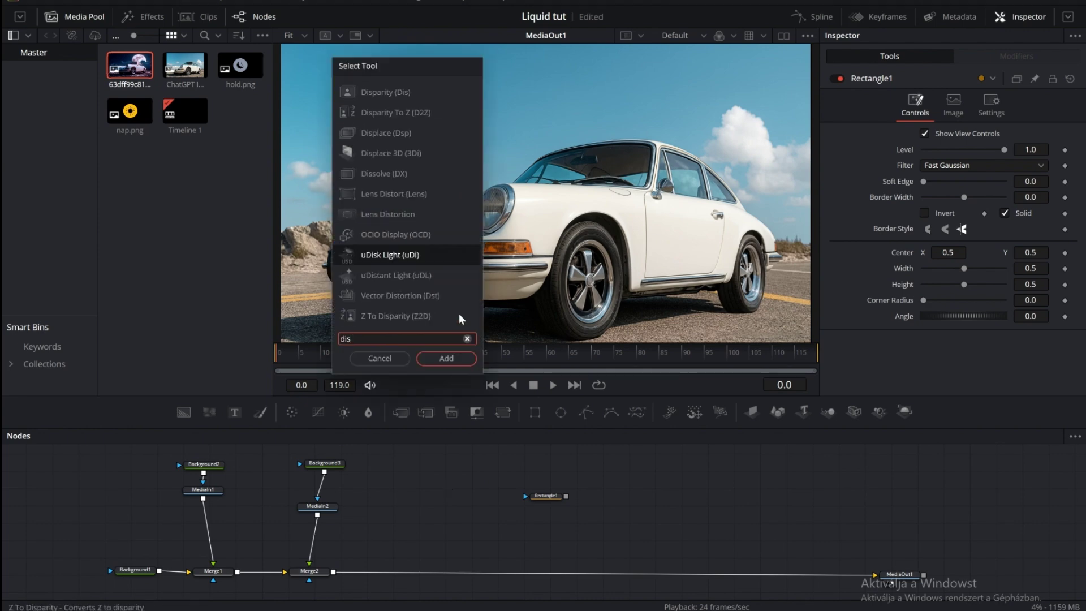
{"action": "type", "text": "place"}
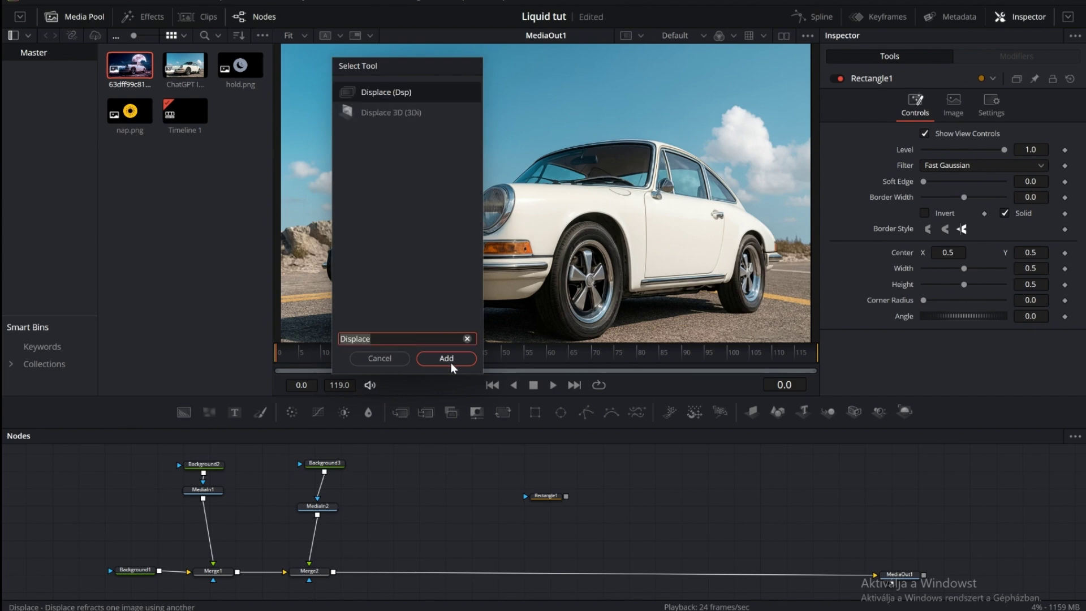
{"action": "left_click", "coordinate": [447, 358]}
{"action": "left_click_drag", "start_coordinate": [334, 571], "coordinate": [428, 485]}
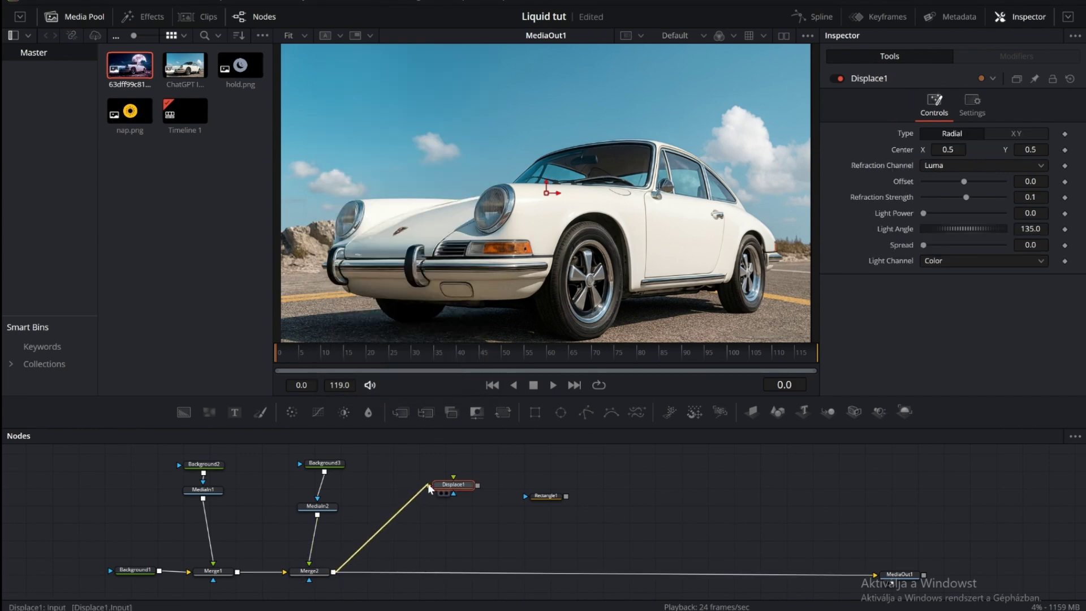
Insert Merge3 after Merge2, route Merge2 through Displace1 into it, and place Rectangle1 beside Displace1
{"action": "left_click", "coordinate": [315, 571]}
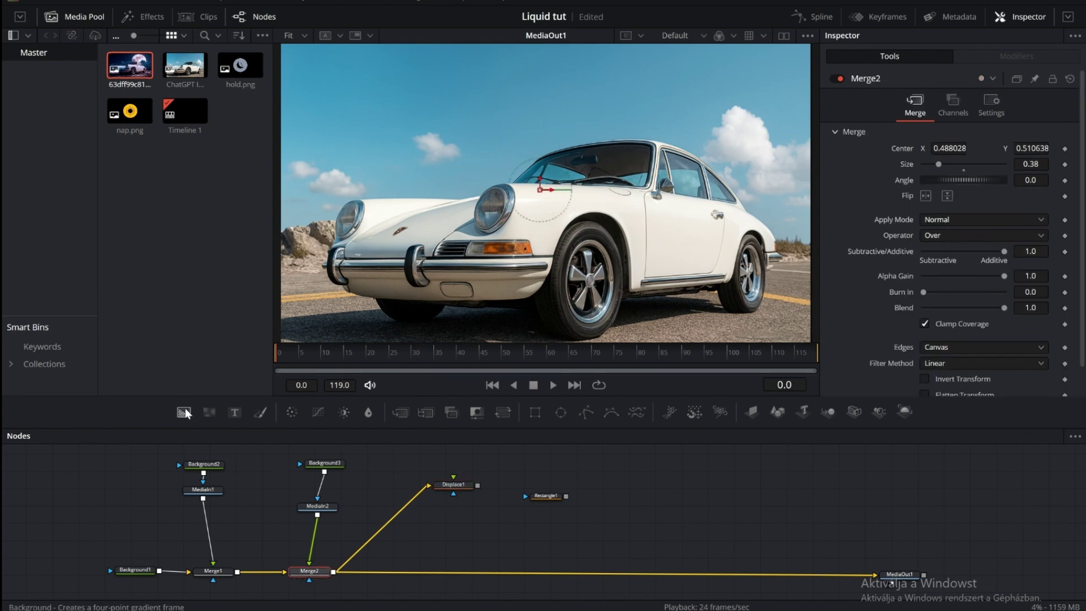
{"action": "left_click", "coordinate": [399, 409]}
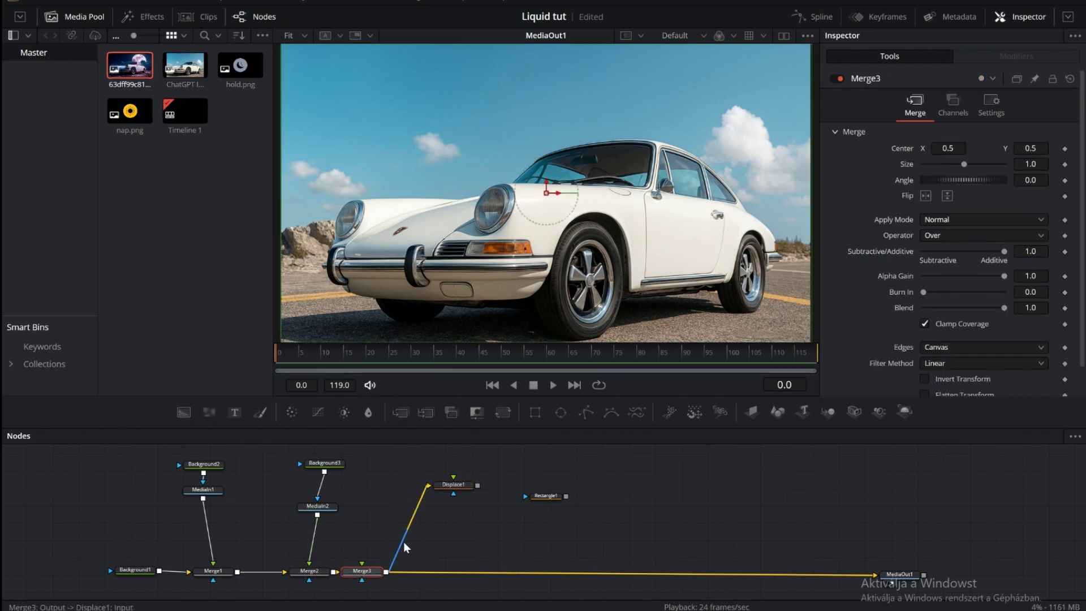
{"action": "left_click_drag", "start_coordinate": [402, 542], "coordinate": [421, 572]}
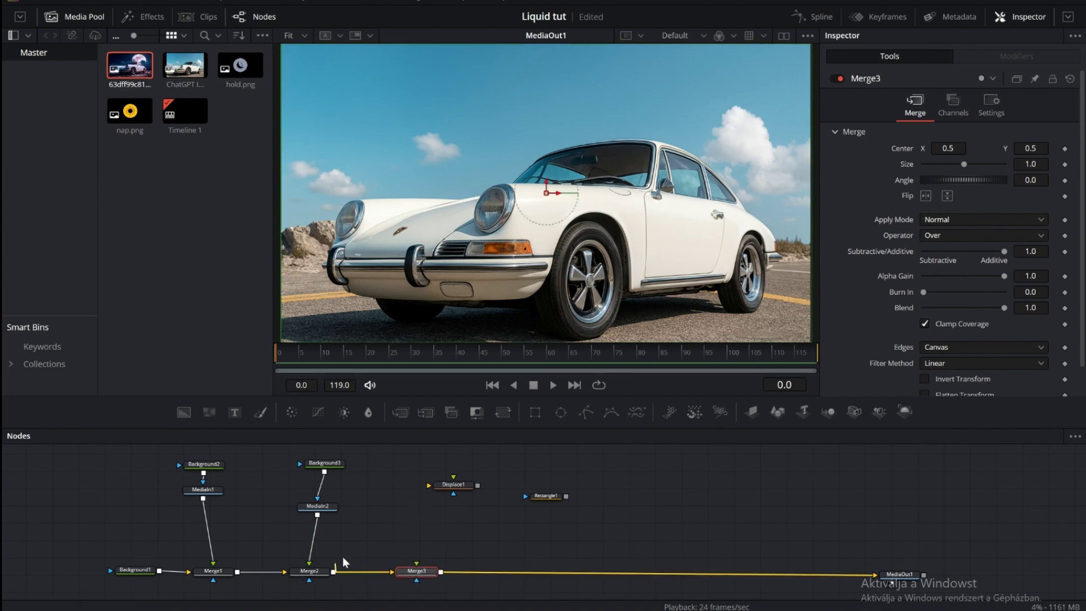
{"action": "left_click_drag", "start_coordinate": [342, 555], "coordinate": [414, 568]}
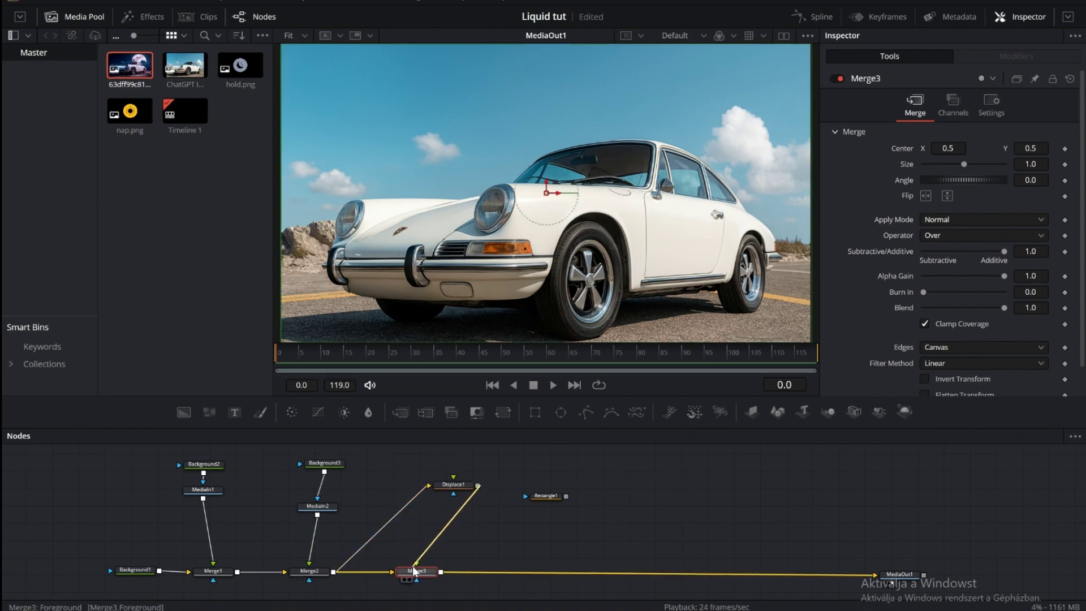
{"action": "left_click_drag", "start_coordinate": [453, 485], "coordinate": [426, 497]}
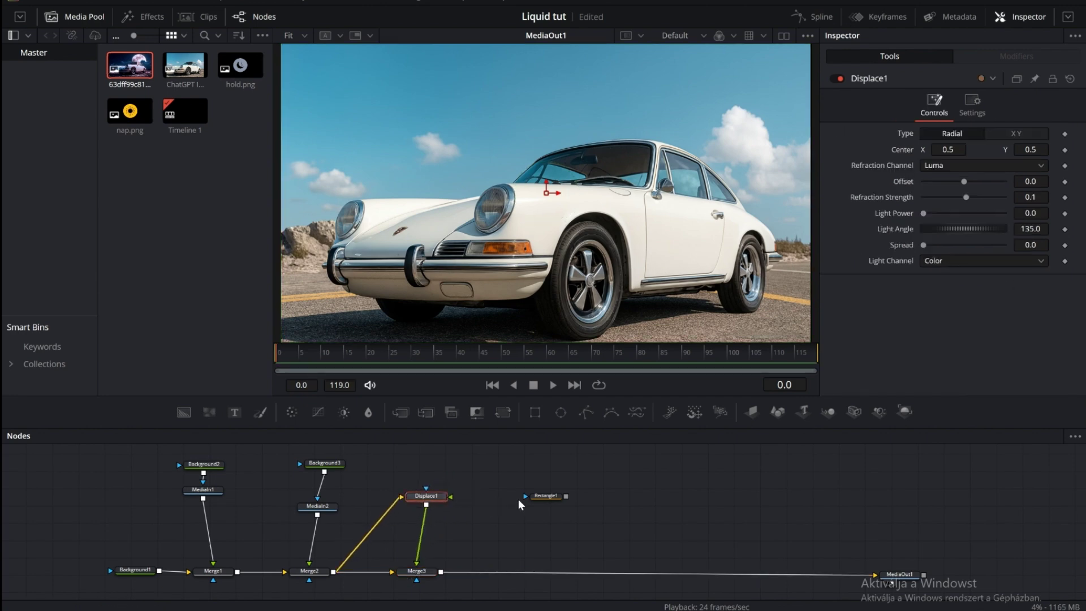
{"action": "left_click_drag", "start_coordinate": [550, 501], "coordinate": [416, 581]}
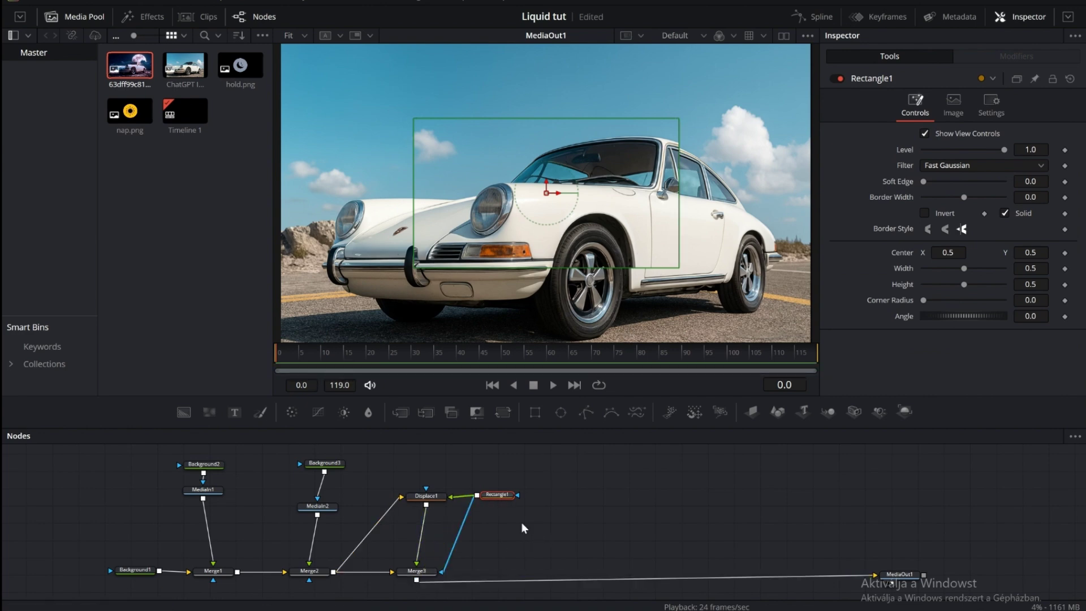
Give Displace1 an Offset of -1.0, Refraction Strength -4.0 and Spread around 2.3
{"action": "left_click", "coordinate": [423, 497]}
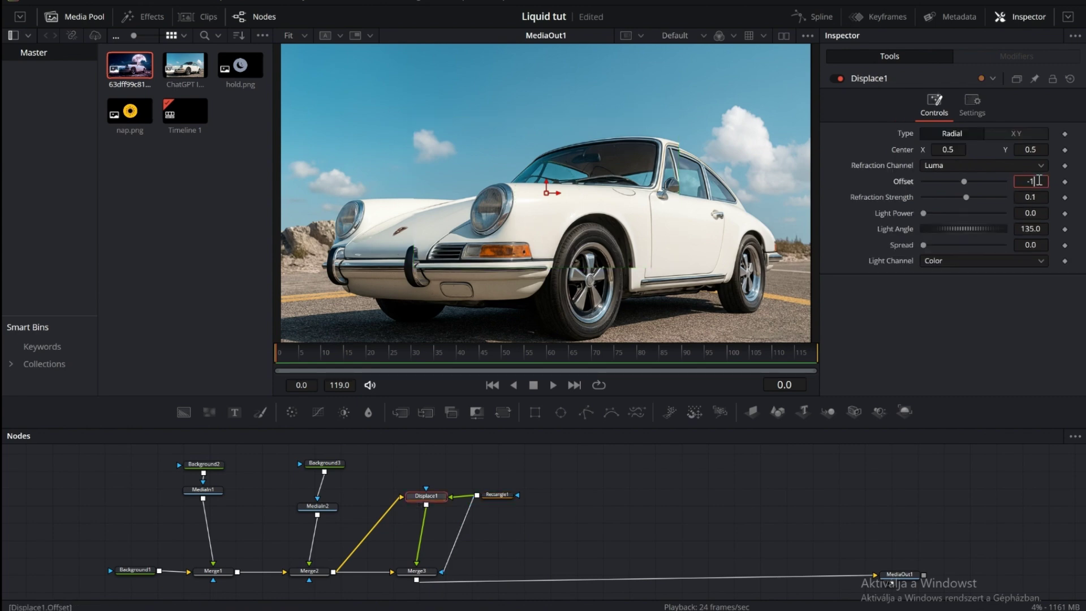
{"action": "left_click", "coordinate": [1039, 181]}
{"action": "type", "text": "-1"}
{"action": "key", "text": "Tab"}
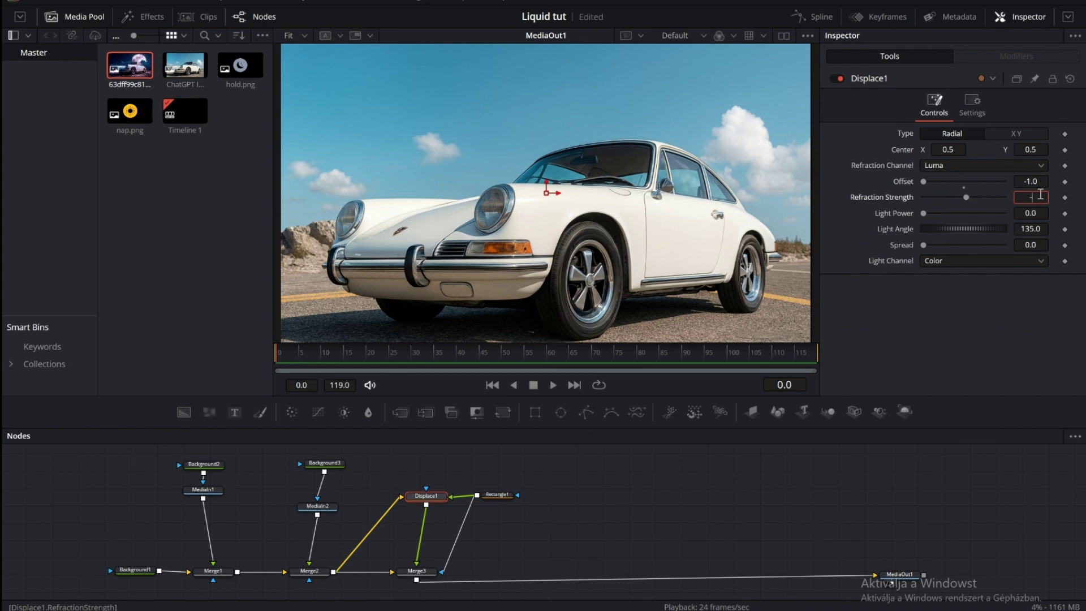
{"action": "type", "text": "-4"}
{"action": "key", "text": "Tab"}
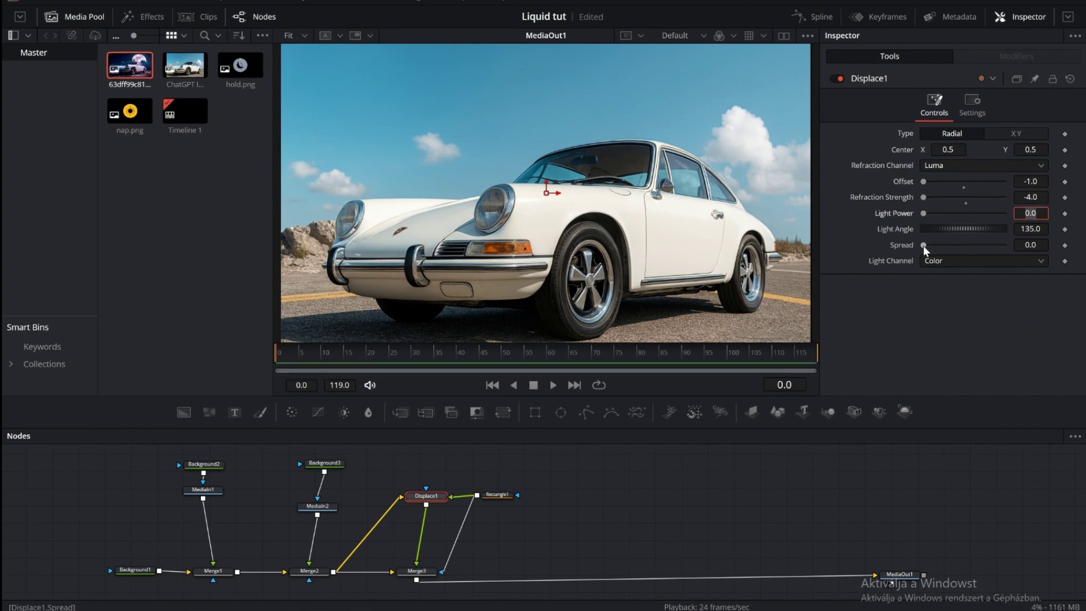
{"action": "left_click_drag", "start_coordinate": [923, 245], "coordinate": [986, 249]}
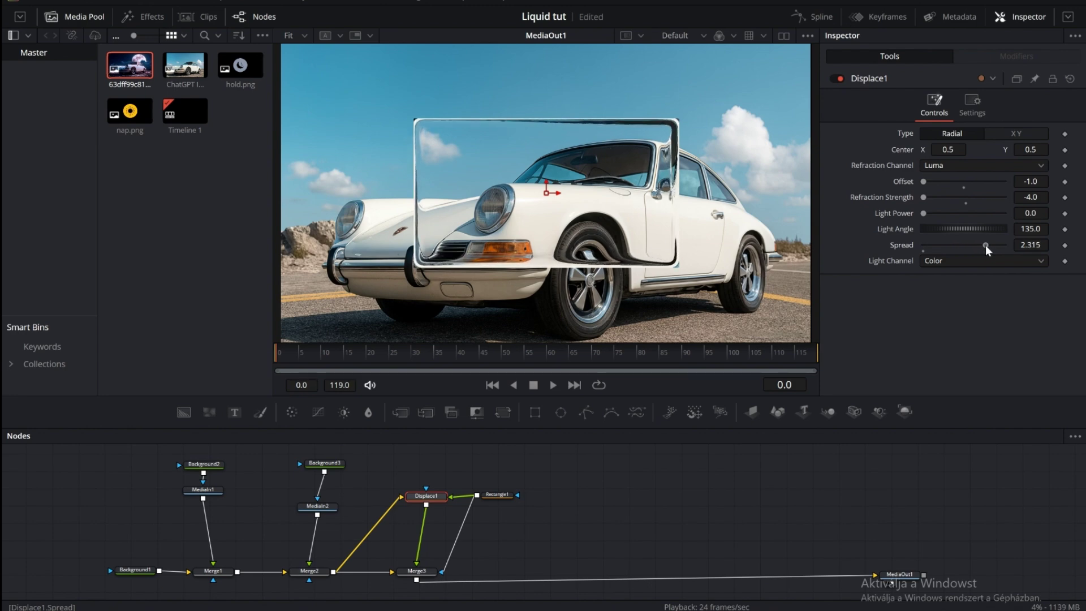
{"action": "left_click", "coordinate": [499, 494]}
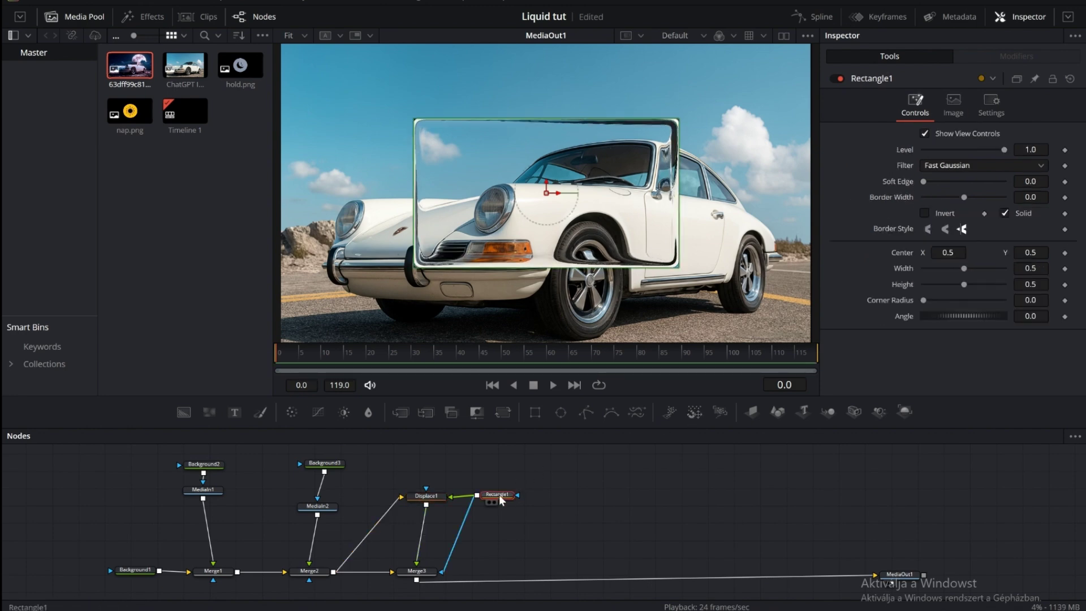
Shape Rectangle1 into a corner-radius 1.0 pill, 0.433×0.252, above the car, and select the glass nodes
{"action": "left_click_drag", "start_coordinate": [923, 300], "coordinate": [1021, 300]}
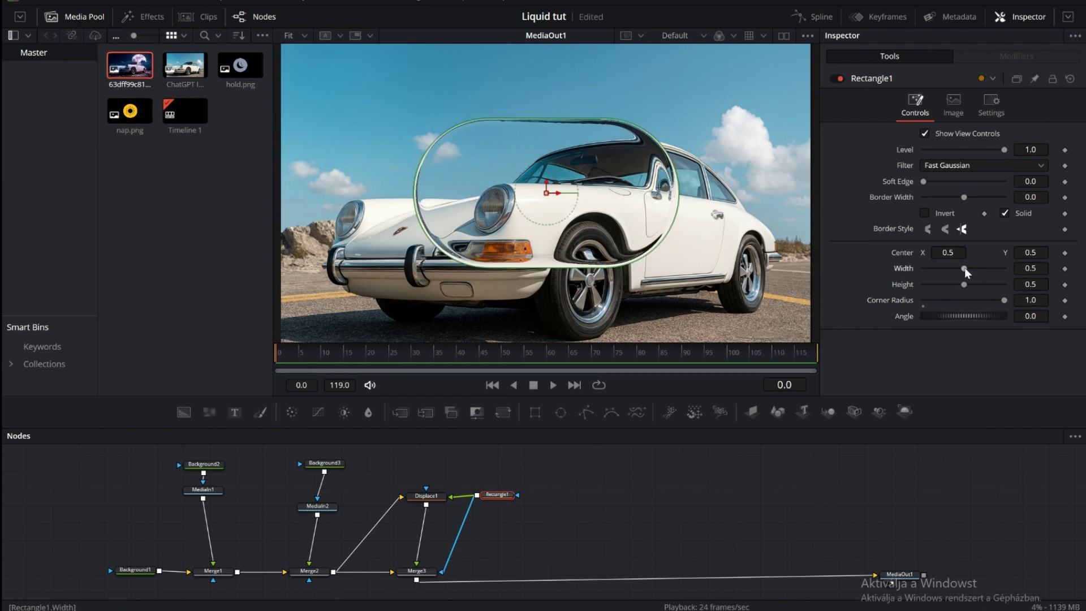
{"action": "mouse_move", "coordinate": [964, 283]}
{"action": "left_mouse_down"}
{"action": "mouse_move", "coordinate": [950, 286]}
{"action": "mouse_move", "coordinate": [959, 270]}
{"action": "left_mouse_up"}
{"action": "left_click_drag", "start_coordinate": [951, 284], "coordinate": [945, 284]}
{"action": "left_click_drag", "start_coordinate": [546, 193], "coordinate": [541, 127]}
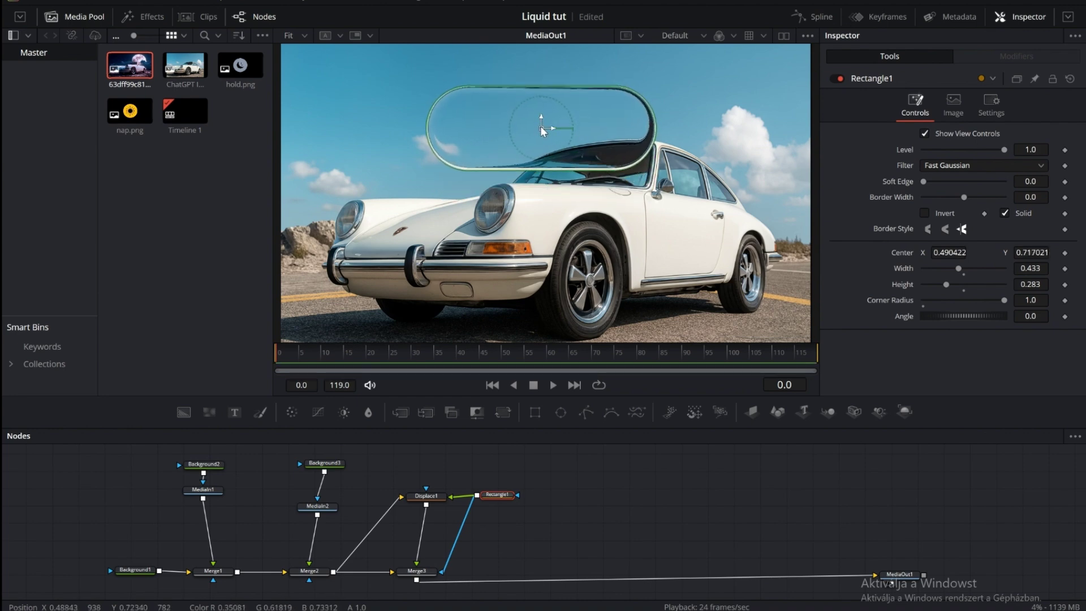
{"action": "left_click_drag", "start_coordinate": [945, 284], "coordinate": [942, 284]}
{"action": "left_click_drag", "start_coordinate": [433, 472], "coordinate": [523, 578]}
Paste a copy of the glass nodes and wire Merge3 into Merge3_1 and Displace1_1, outputting to MediaOut1
{"action": "left_click", "coordinate": [604, 510]}
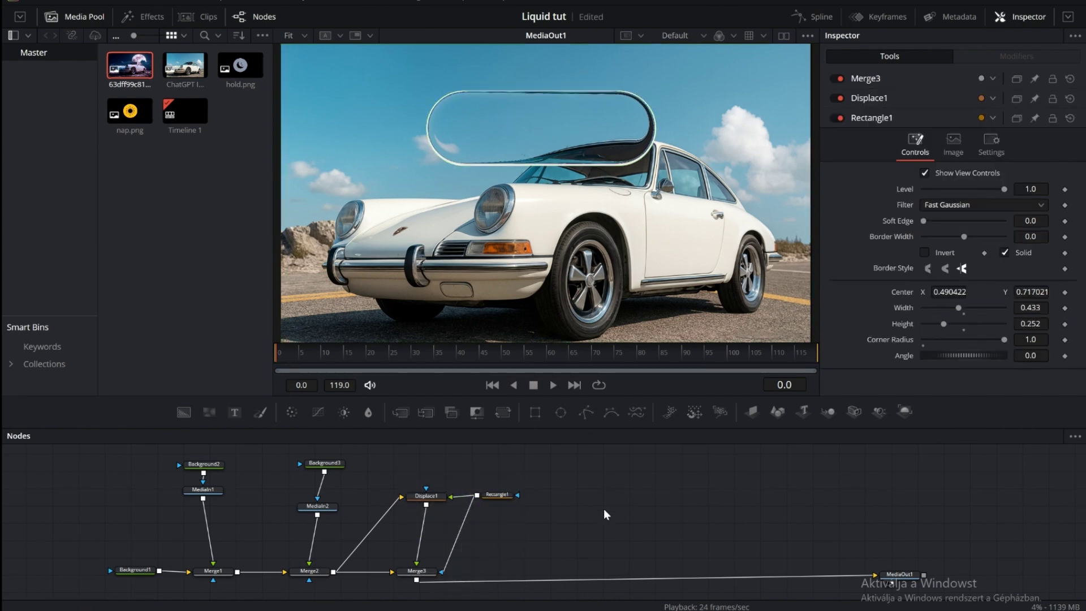
{"action": "key", "text": "ctrl+v"}
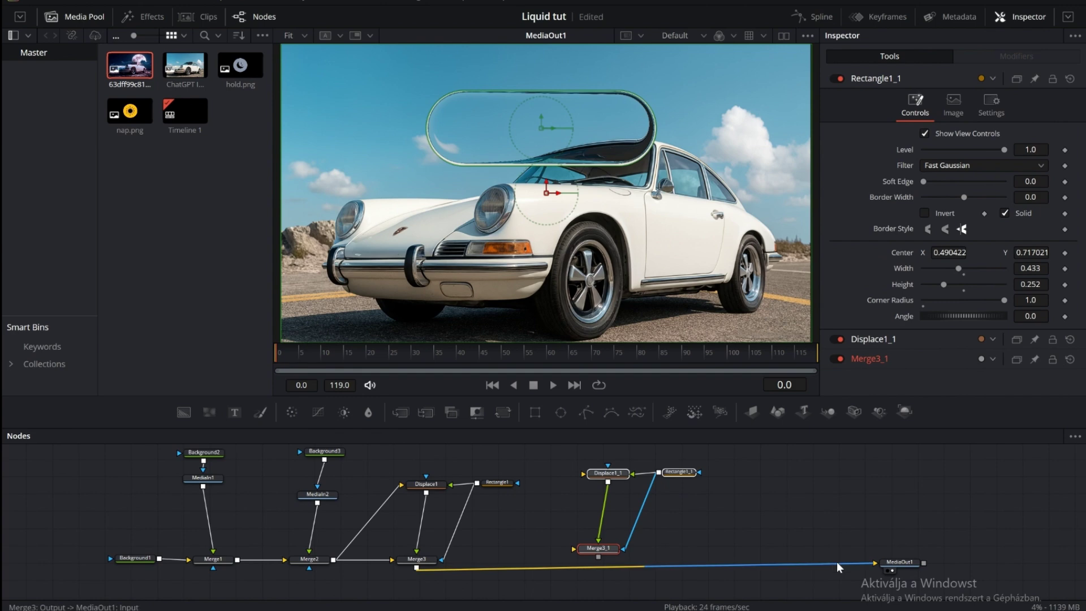
{"action": "left_click_drag", "start_coordinate": [860, 566], "coordinate": [697, 576]}
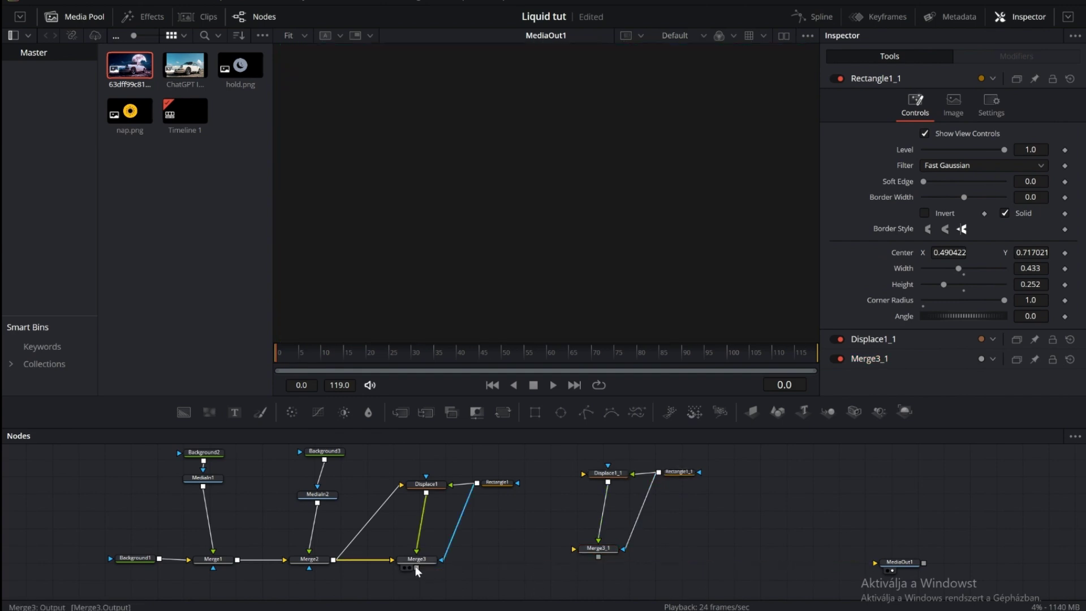
{"action": "left_click_drag", "start_coordinate": [416, 567], "coordinate": [576, 549]}
{"action": "left_click_drag", "start_coordinate": [441, 559], "coordinate": [585, 476]}
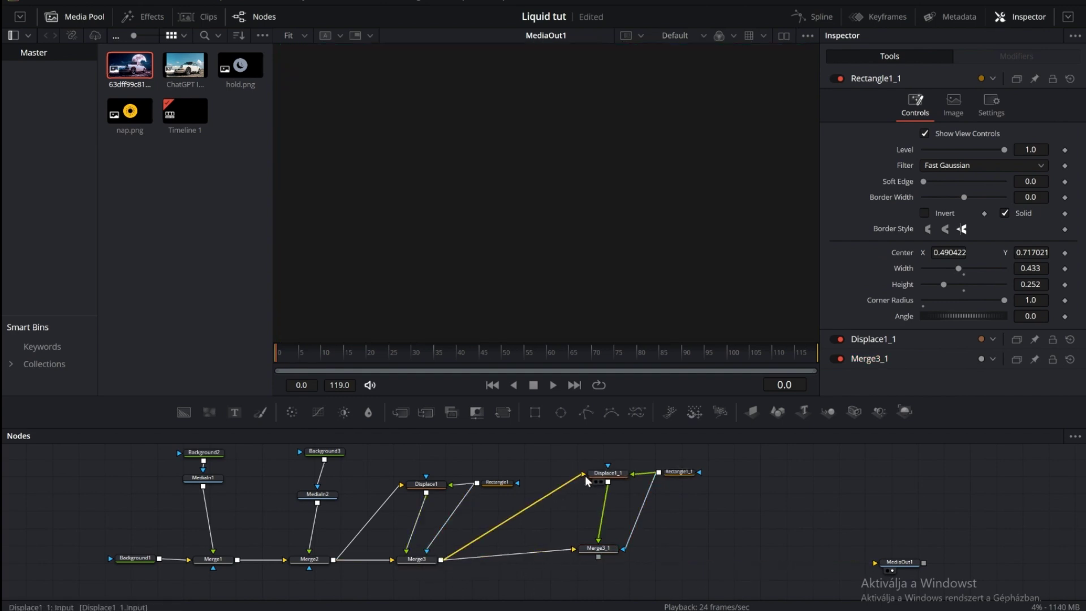
{"action": "left_click_drag", "start_coordinate": [598, 557], "coordinate": [875, 563]}
{"action": "left_click", "coordinate": [606, 550]}
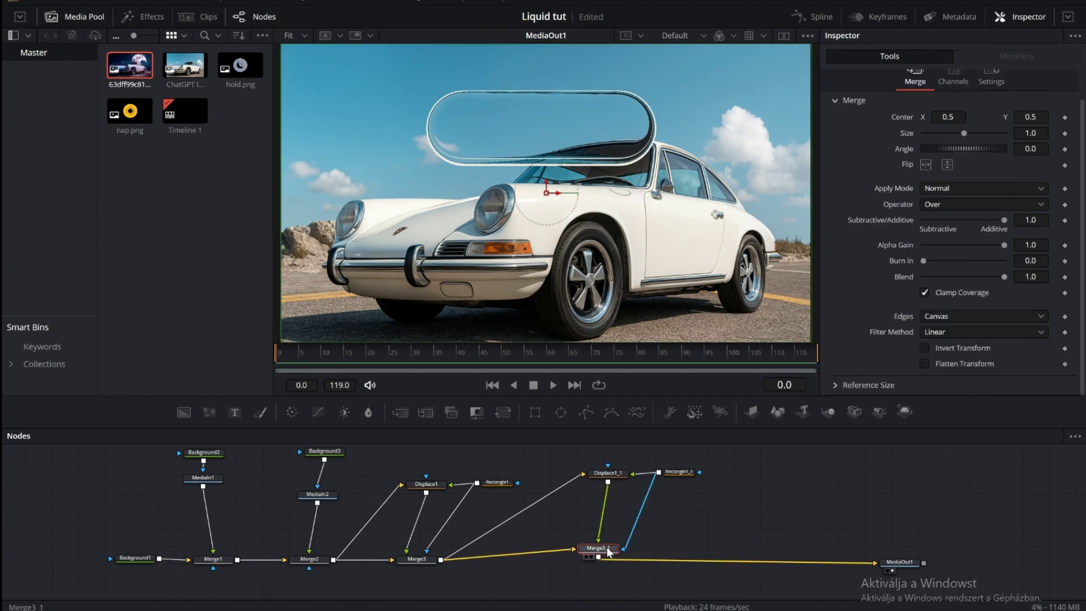
Add Merge4 and Merge5 before MediaOut1 and line up the chain
{"action": "left_click", "coordinate": [405, 413]}
{"action": "left_click", "coordinate": [405, 413]}
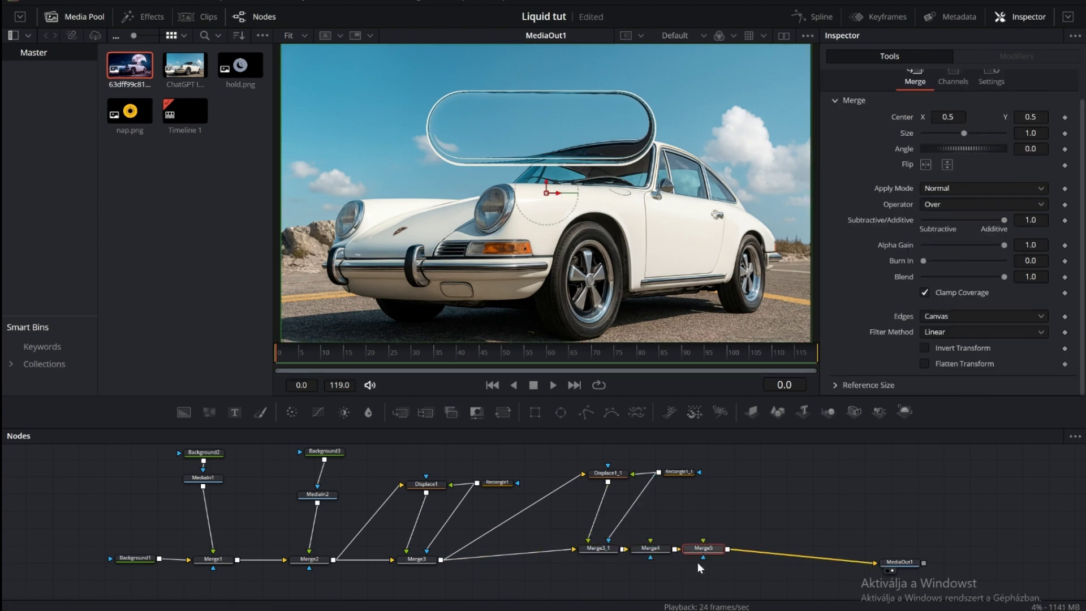
{"action": "left_click_drag", "start_coordinate": [823, 560], "coordinate": [815, 556]}
{"action": "left_click_drag", "start_coordinate": [654, 548], "coordinate": [740, 553]}
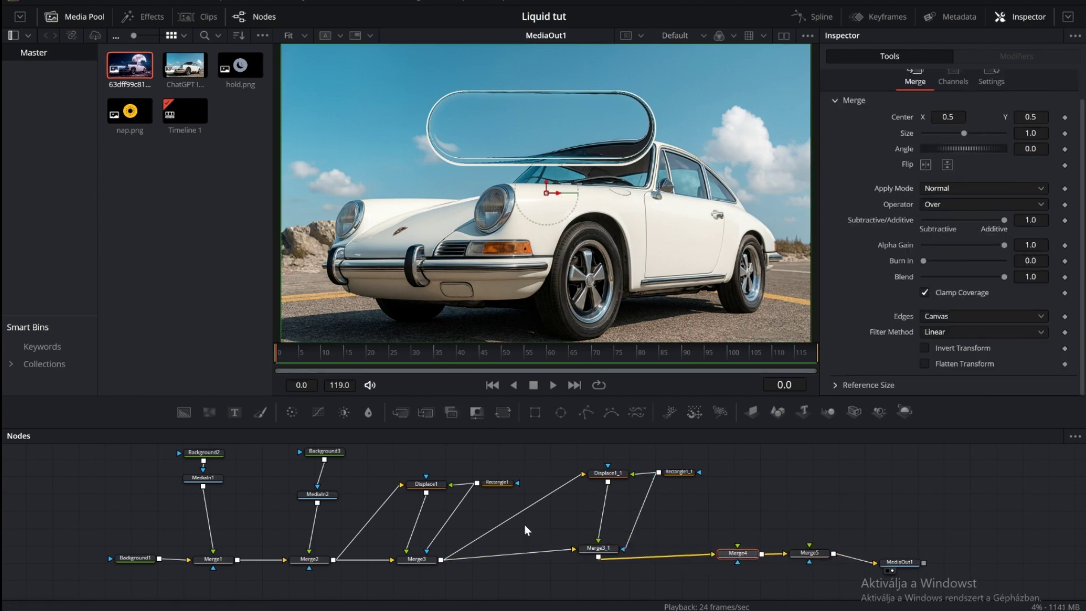
{"action": "left_click_drag", "start_coordinate": [597, 548], "coordinate": [588, 556]}
Shrink Rectangle1_1 to a 0.118×0.205 circle and move it to the pill's left end
{"action": "left_click", "coordinate": [678, 470]}
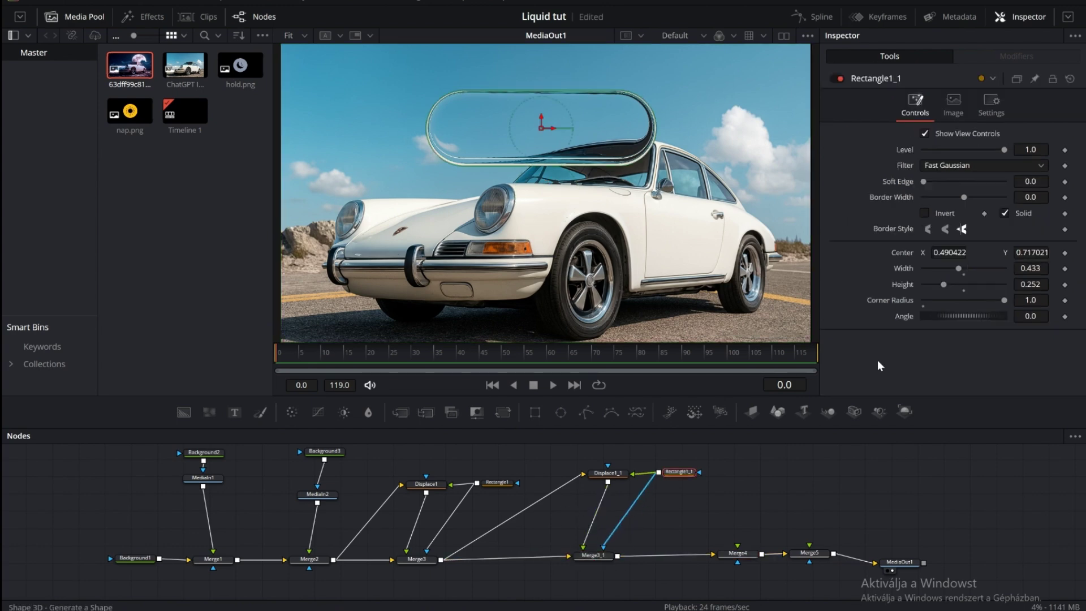
{"action": "left_click_drag", "start_coordinate": [957, 269], "coordinate": [932, 267]}
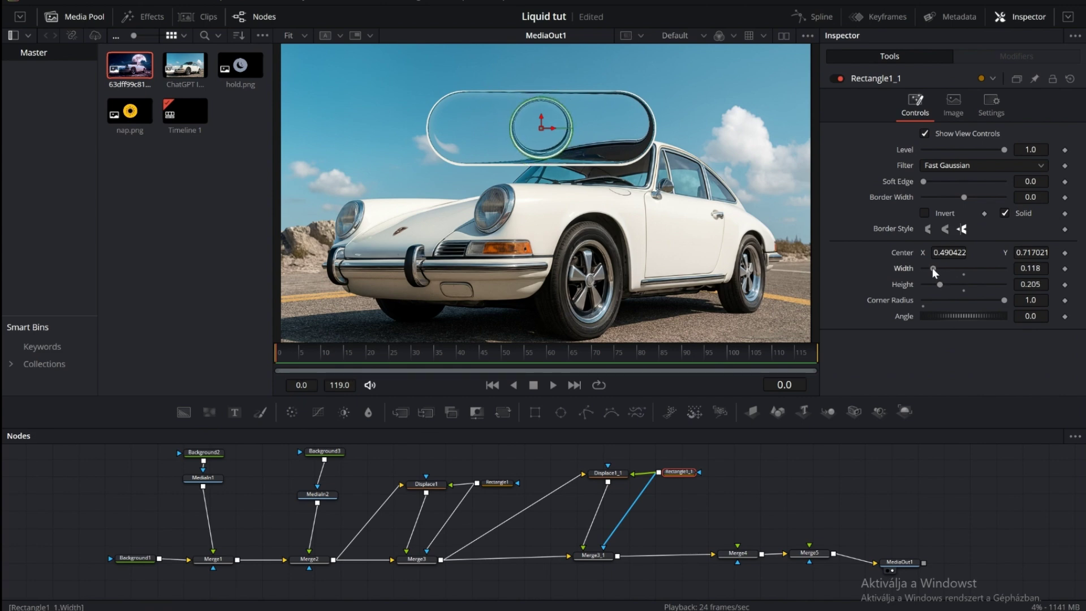
{"action": "left_click_drag", "start_coordinate": [542, 126], "coordinate": [473, 127]}
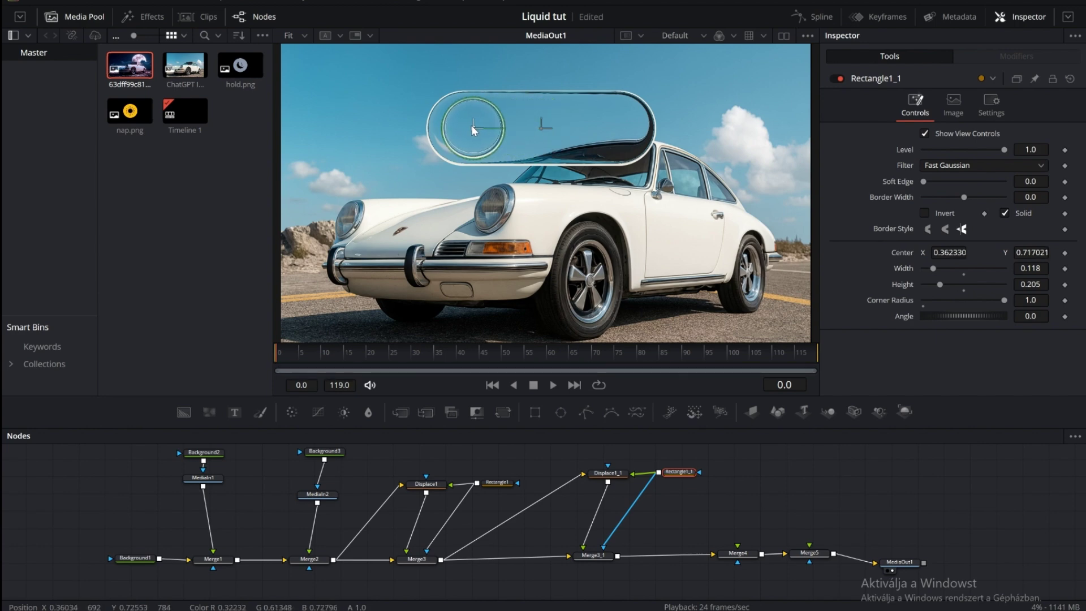
Set Displace1_1's Spread to 3.0 and Light Power to 1.417 to light the glass rim
{"action": "left_click", "coordinate": [605, 477]}
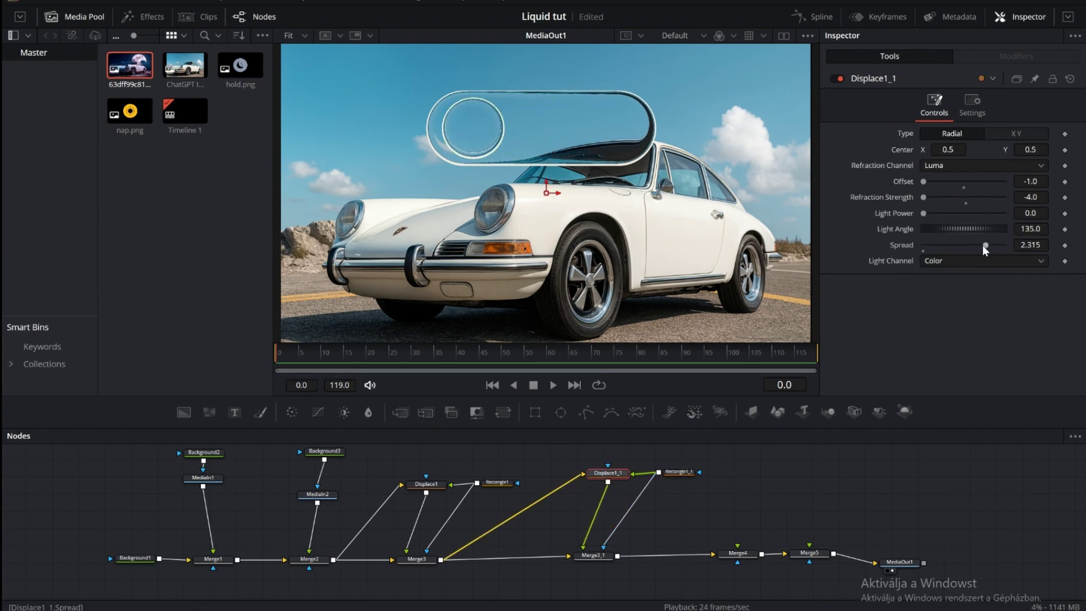
{"action": "left_click_drag", "start_coordinate": [983, 245], "coordinate": [1065, 259]}
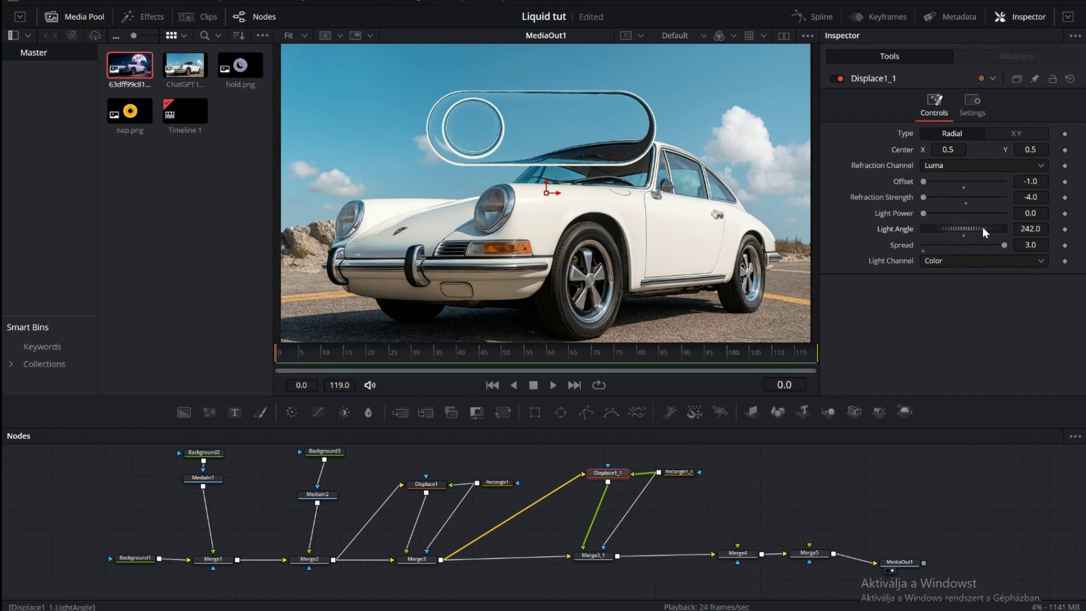
{"action": "left_click_drag", "start_coordinate": [925, 213], "coordinate": [946, 246]}
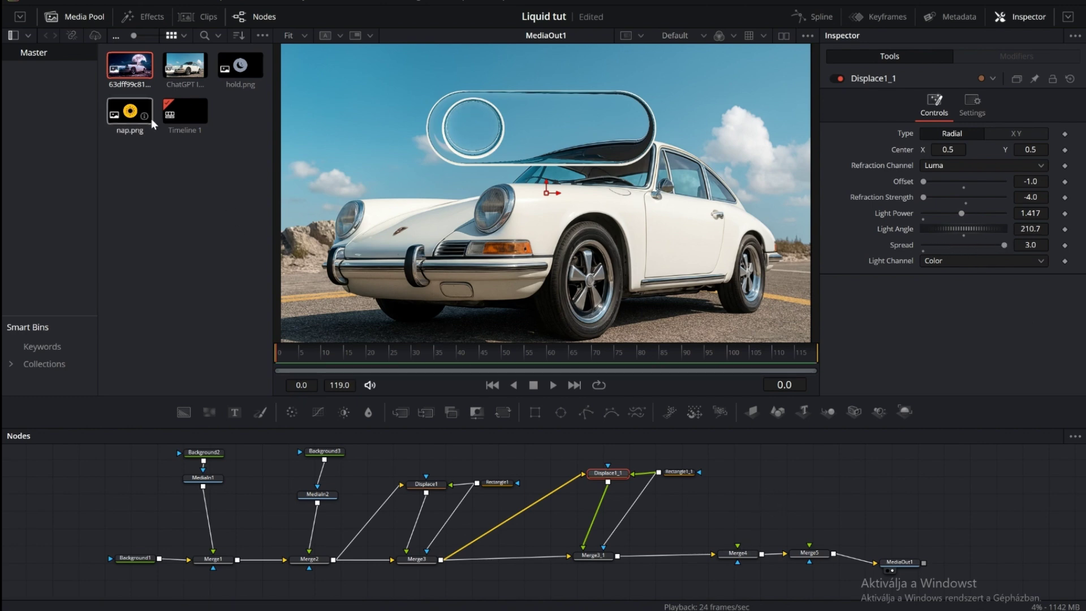
Bring nap.png and hold.png into the node graph and connect the sun into Merge4
{"action": "left_click_drag", "start_coordinate": [240, 67], "coordinate": [752, 513]}
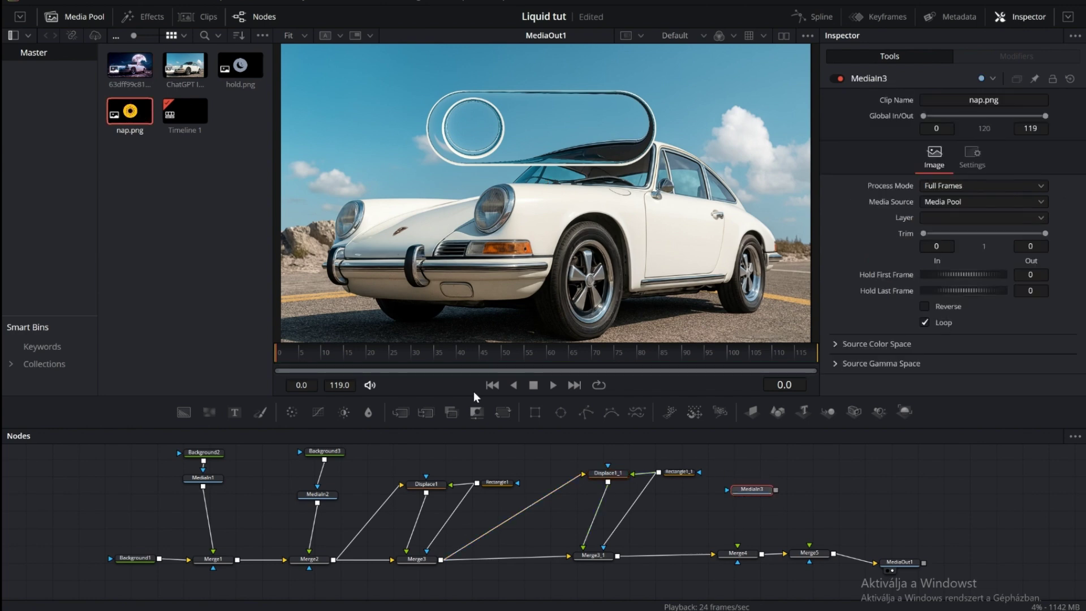
{"action": "left_click_drag", "start_coordinate": [255, 86], "coordinate": [816, 514]}
{"action": "left_click_drag", "start_coordinate": [738, 559], "coordinate": [738, 569]}
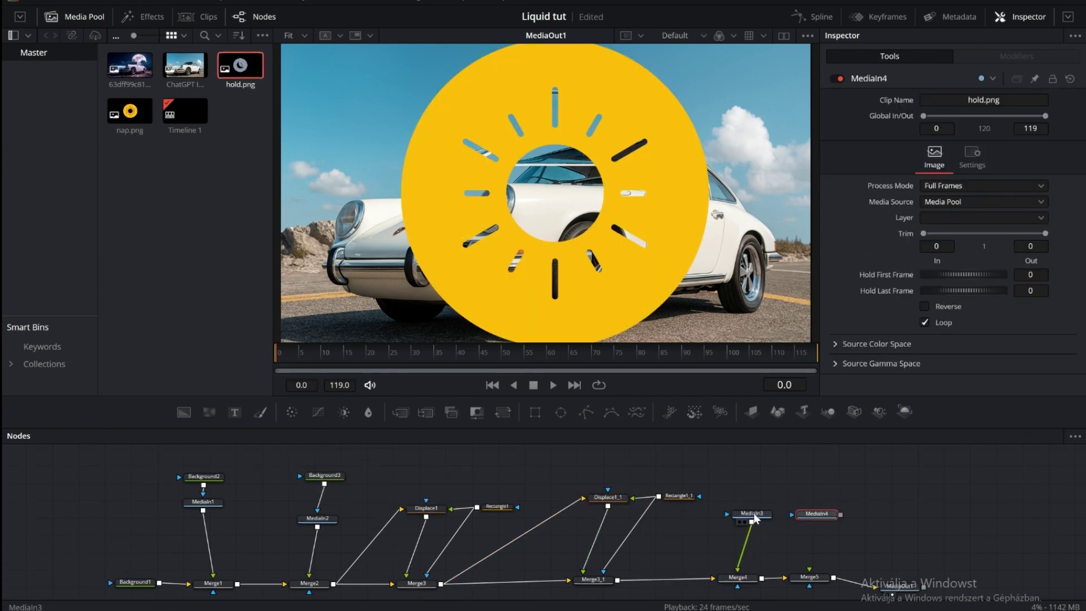
{"action": "left_click_drag", "start_coordinate": [752, 513], "coordinate": [742, 499]}
Scale the sun icon to Size 0.14 and place it in the pill's left end
{"action": "left_click", "coordinate": [734, 578]}
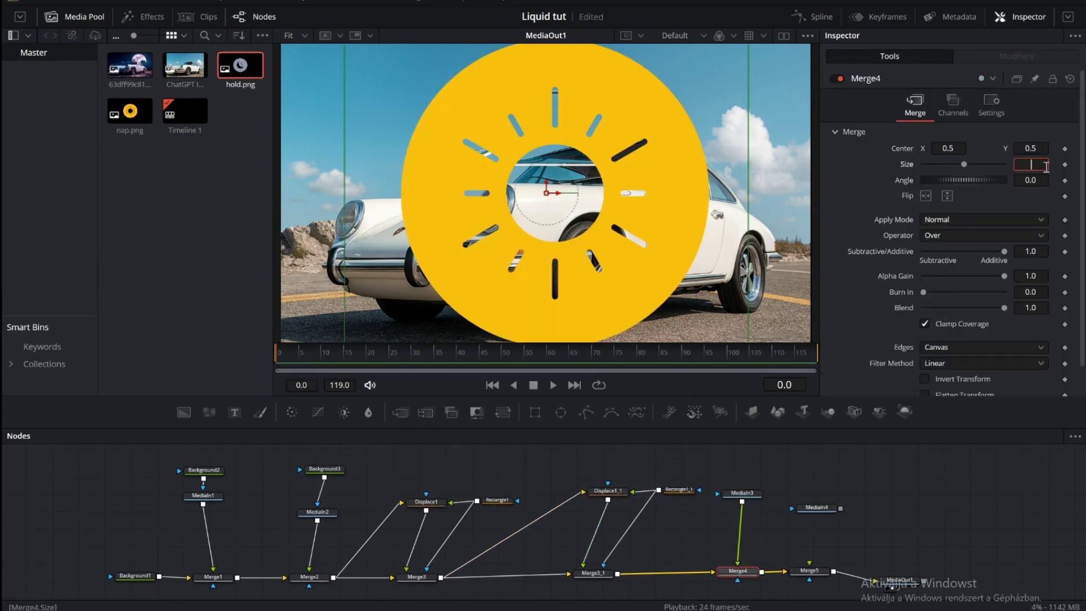
{"action": "left_click", "coordinate": [1046, 166]}
{"action": "type", "text": "0.14"}
{"action": "key", "text": "Return"}
{"action": "left_click_drag", "start_coordinate": [546, 194], "coordinate": [473, 131]}
{"action": "left_click_drag", "start_coordinate": [841, 508], "coordinate": [810, 566]}
Scale the moon icon to Size 0.14 and move it to the pill's right end
{"action": "left_click", "coordinate": [810, 571]}
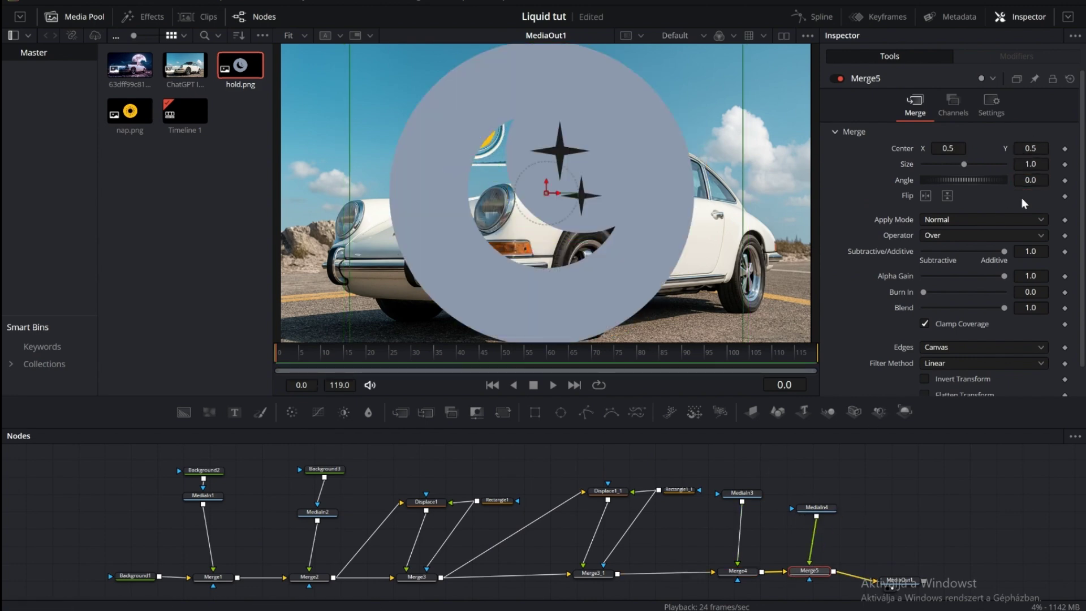
{"action": "left_click", "coordinate": [1048, 163]}
{"action": "type", "text": "0.14"}
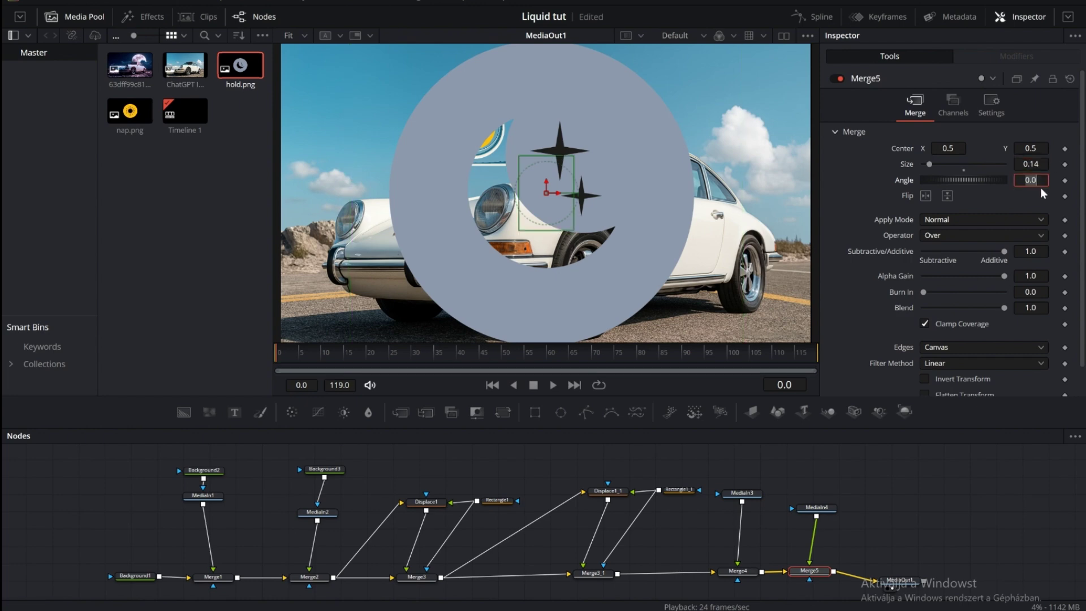
{"action": "key", "text": "Return"}
{"action": "left_click_drag", "start_coordinate": [546, 192], "coordinate": [618, 129]}
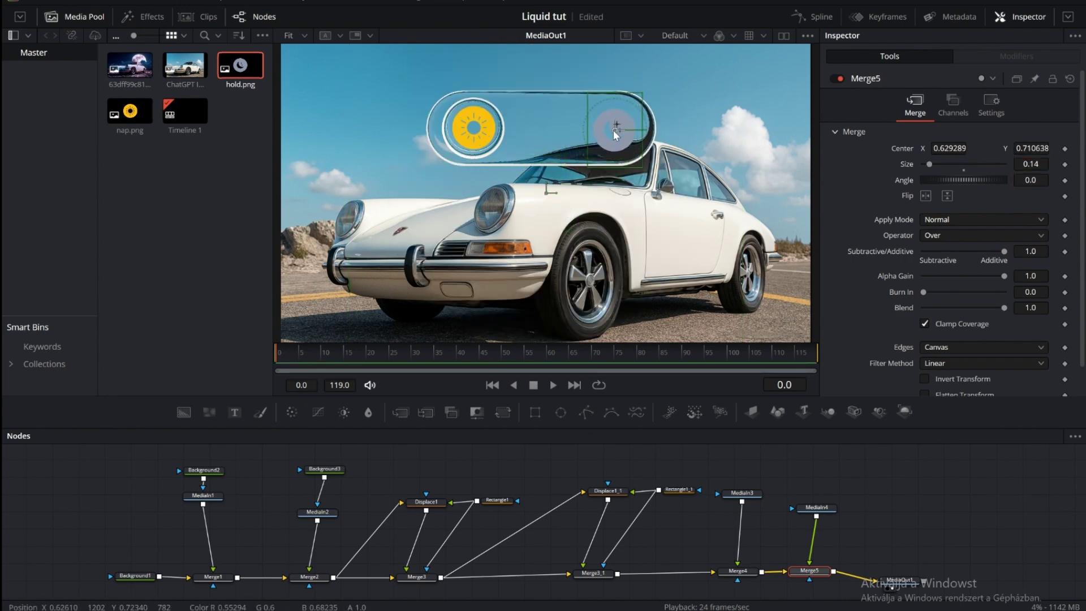
{"action": "left_click_drag", "start_coordinate": [812, 511], "coordinate": [804, 492]}
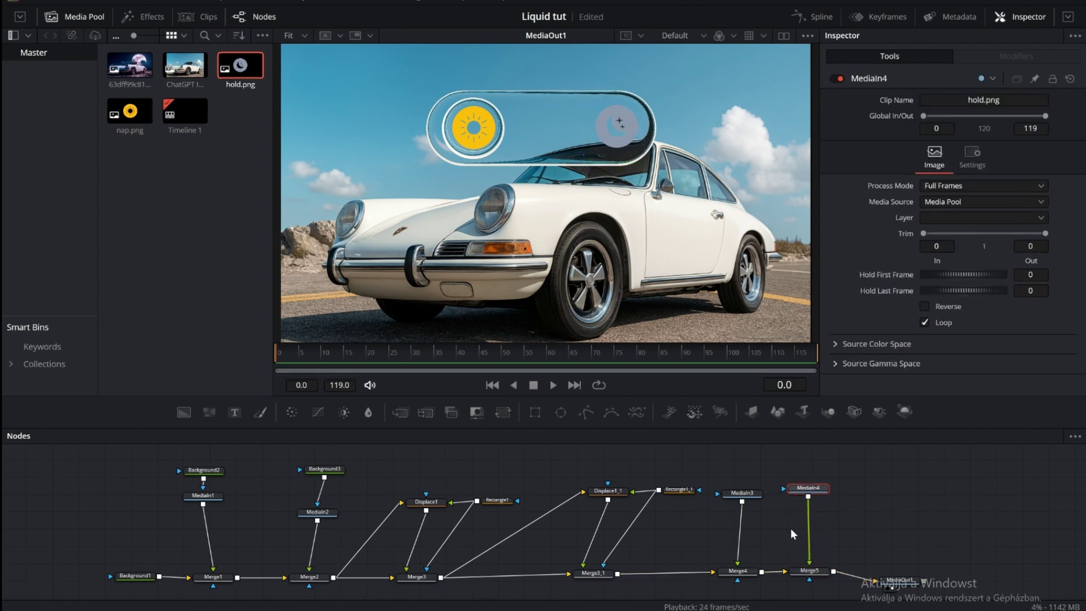
{"action": "key", "text": "shift+space"}
Add a Color Corrector to the moon image and tint it toward purple
{"action": "type", "text": "colo"}
{"action": "left_click", "coordinate": [443, 359]}
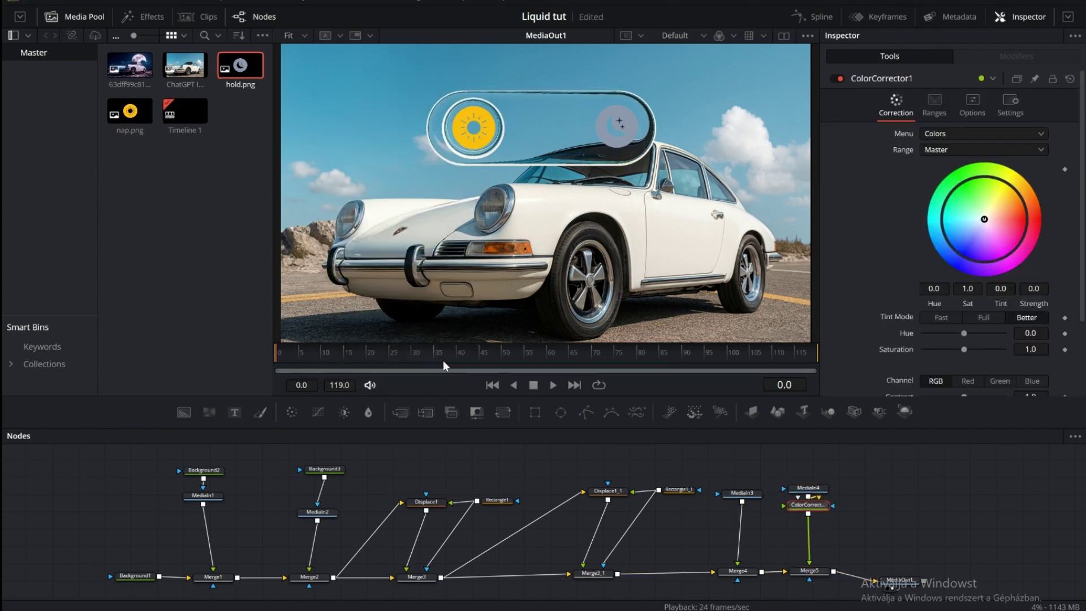
{"action": "left_click_drag", "start_coordinate": [985, 219], "coordinate": [962, 255]}
Lower the moon's RGB Gain to 0.61 and save the project
{"action": "scroll", "coordinate": [996, 333], "scroll_direction": "down", "scroll_amount": 3}
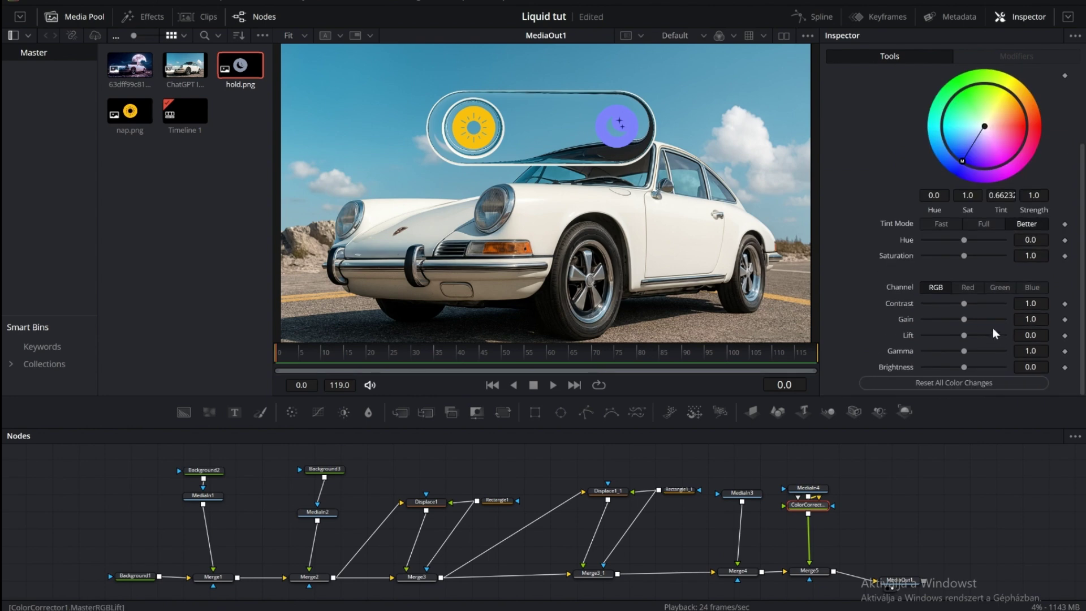
{"action": "right_click", "coordinate": [954, 322]}
{"action": "left_click_drag", "start_coordinate": [954, 322], "coordinate": [949, 322]}
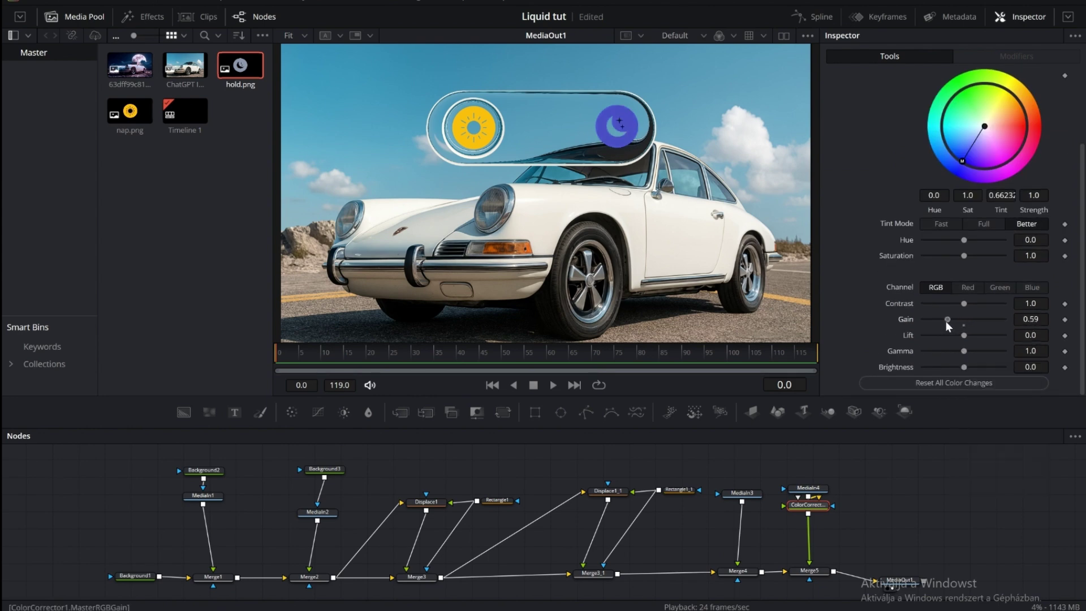
{"action": "left_click_drag", "start_coordinate": [947, 321], "coordinate": [949, 321]}
{"action": "key", "text": "ctrl+s"}
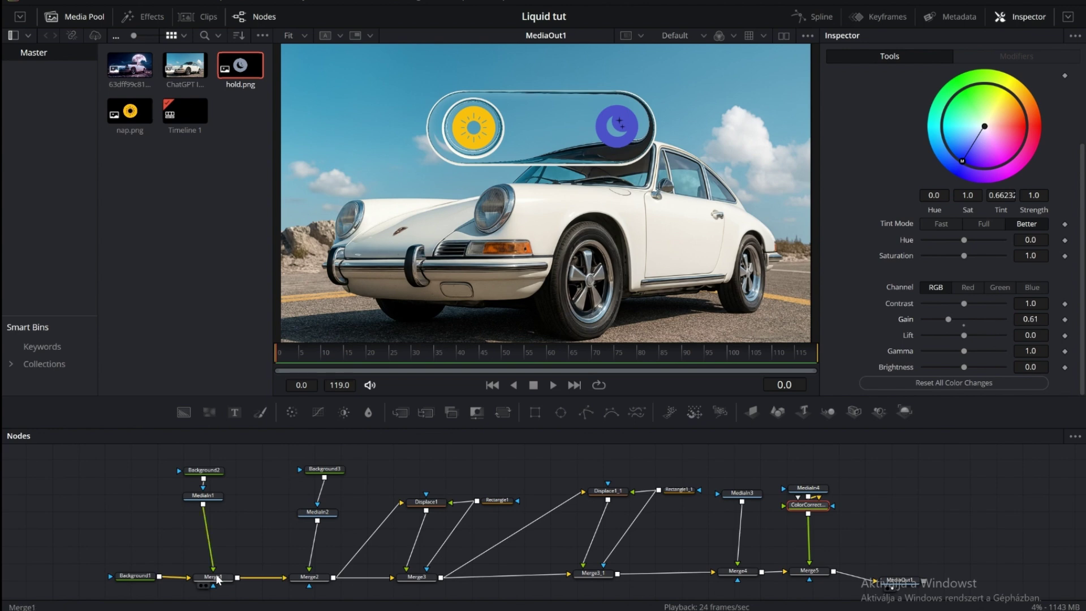
Keyframe Background2's Alpha at 1 on frame 25 and 0 on frame 45
{"action": "left_click", "coordinate": [209, 471]}
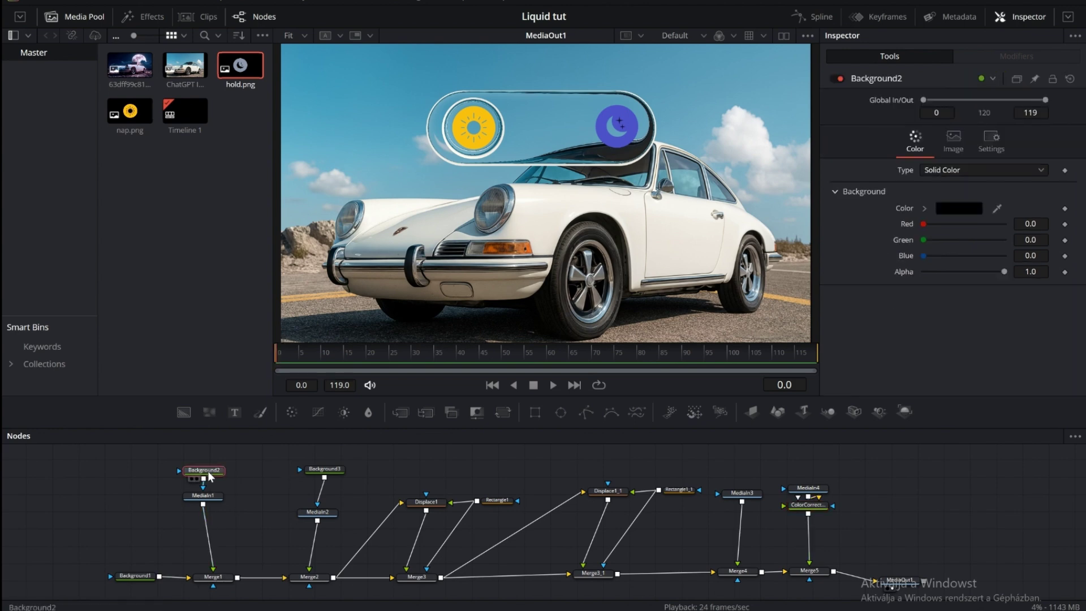
{"action": "left_click", "coordinate": [1065, 272]}
{"action": "left_click_drag", "start_coordinate": [275, 357], "coordinate": [381, 362]}
{"action": "left_click", "coordinate": [1065, 272]}
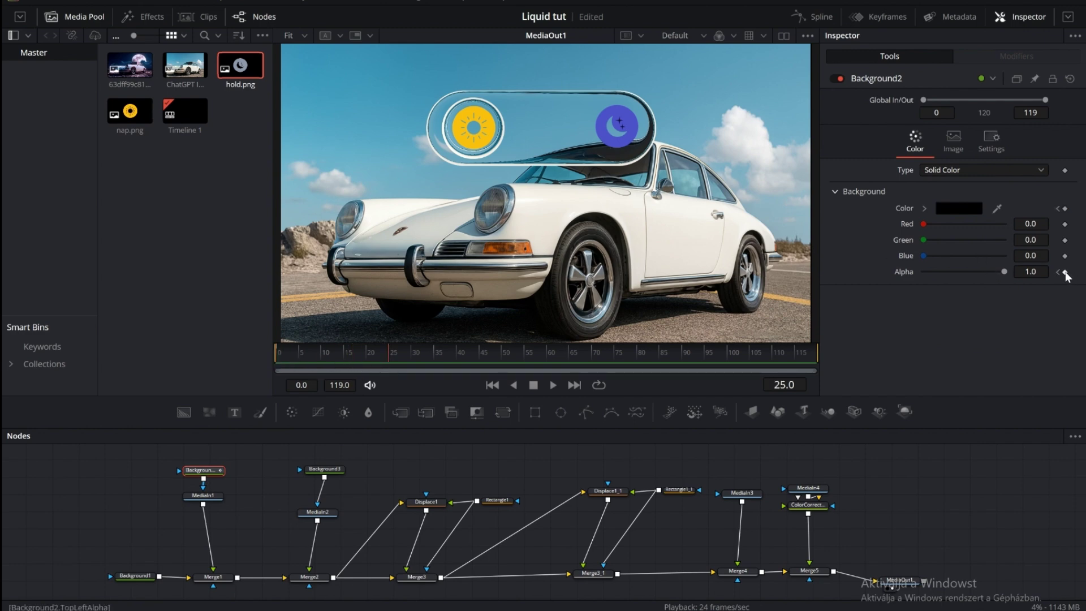
{"action": "left_click_drag", "start_coordinate": [388, 357], "coordinate": [488, 354]}
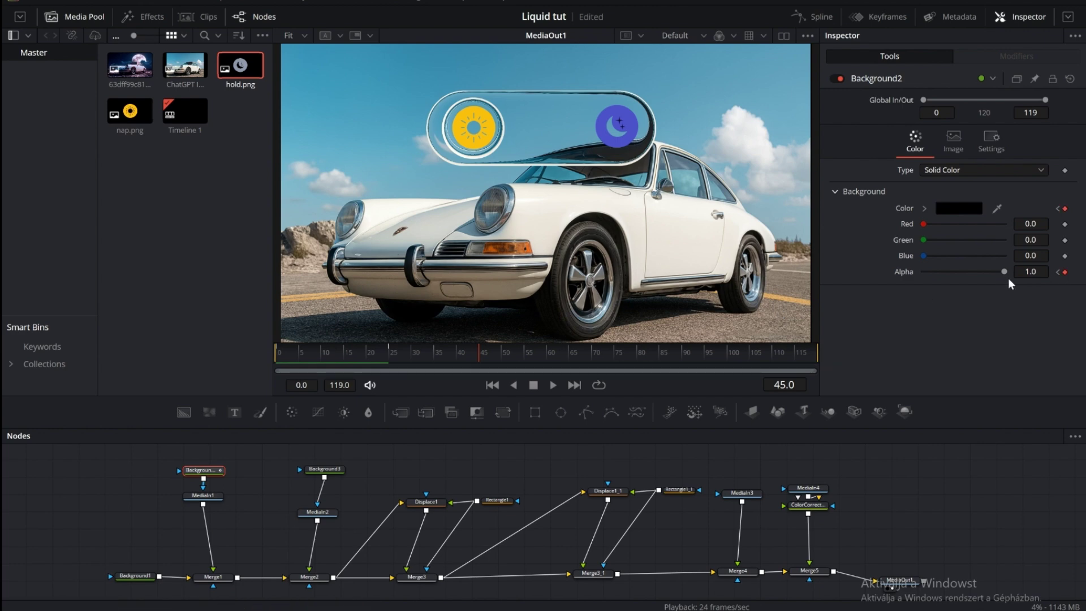
{"action": "left_click_drag", "start_coordinate": [1005, 273], "coordinate": [887, 273]}
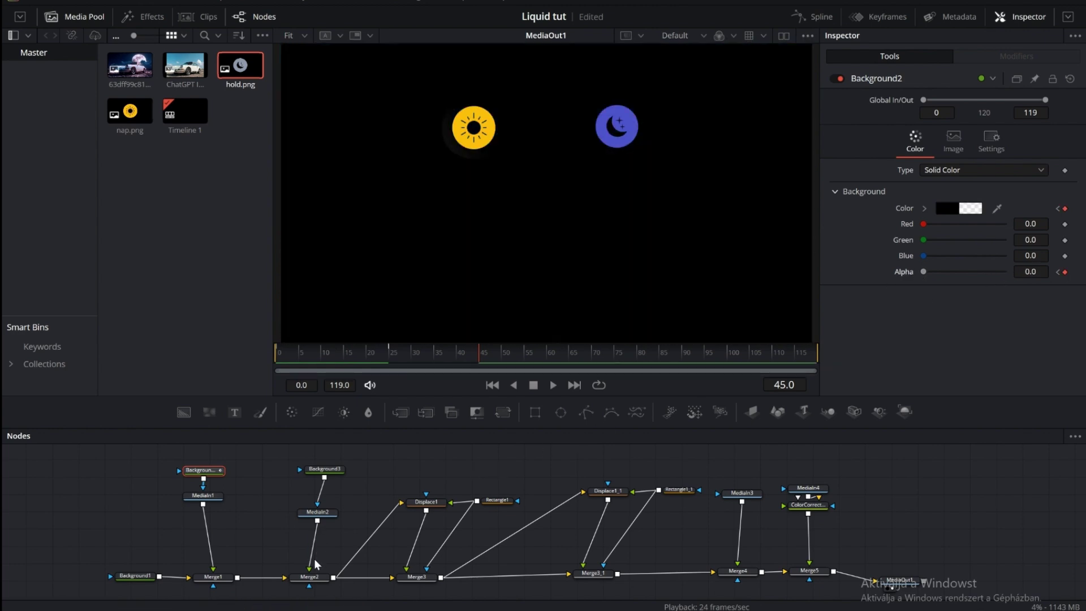
Keyframe Background3's Alpha at 1 on frame 45 and 0 on frame 25
{"action": "left_click", "coordinate": [323, 473]}
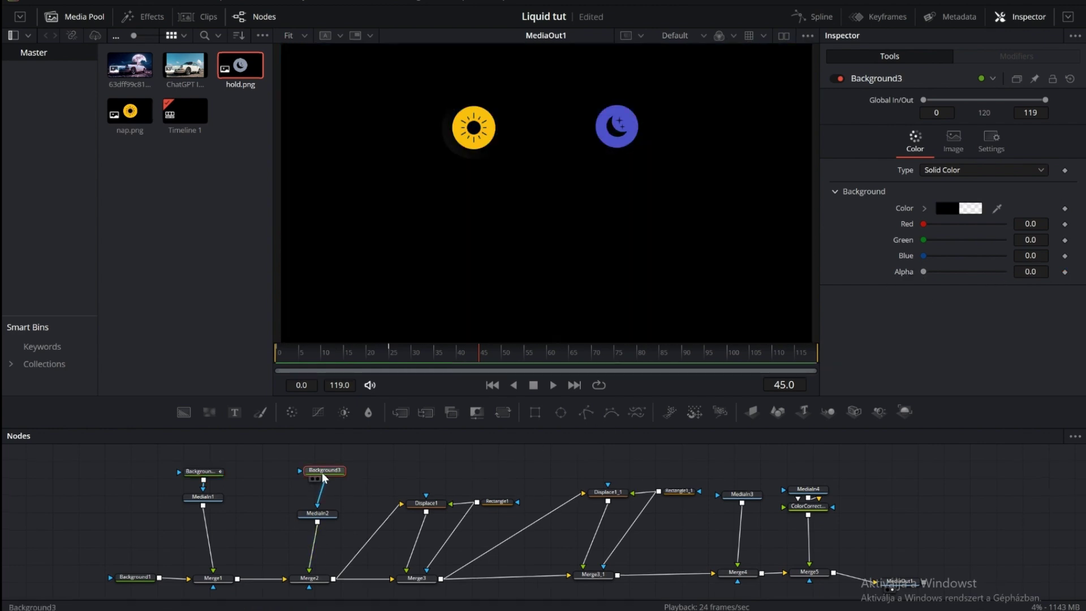
{"action": "left_click", "coordinate": [1065, 272]}
{"action": "left_click_drag", "start_coordinate": [924, 273], "coordinate": [1019, 276]}
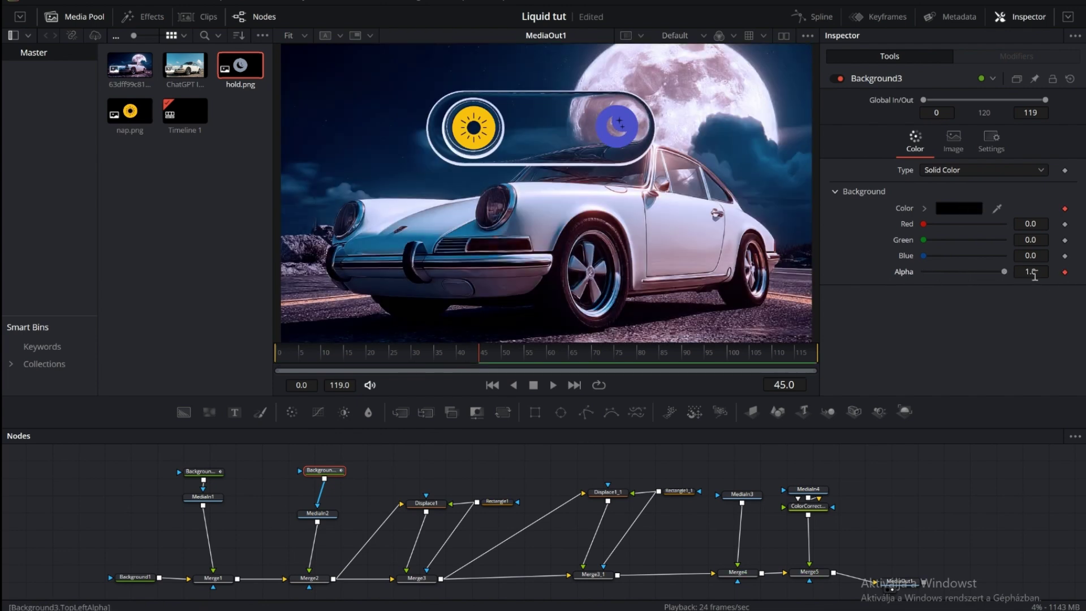
{"action": "left_click_drag", "start_coordinate": [479, 354], "coordinate": [390, 361]}
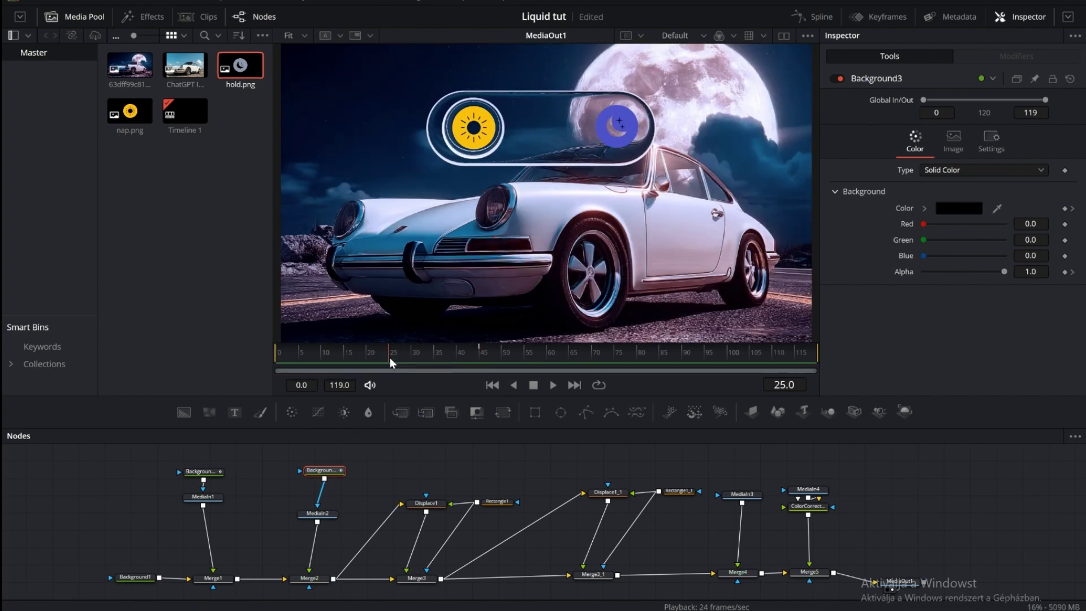
{"action": "left_click", "coordinate": [1066, 272]}
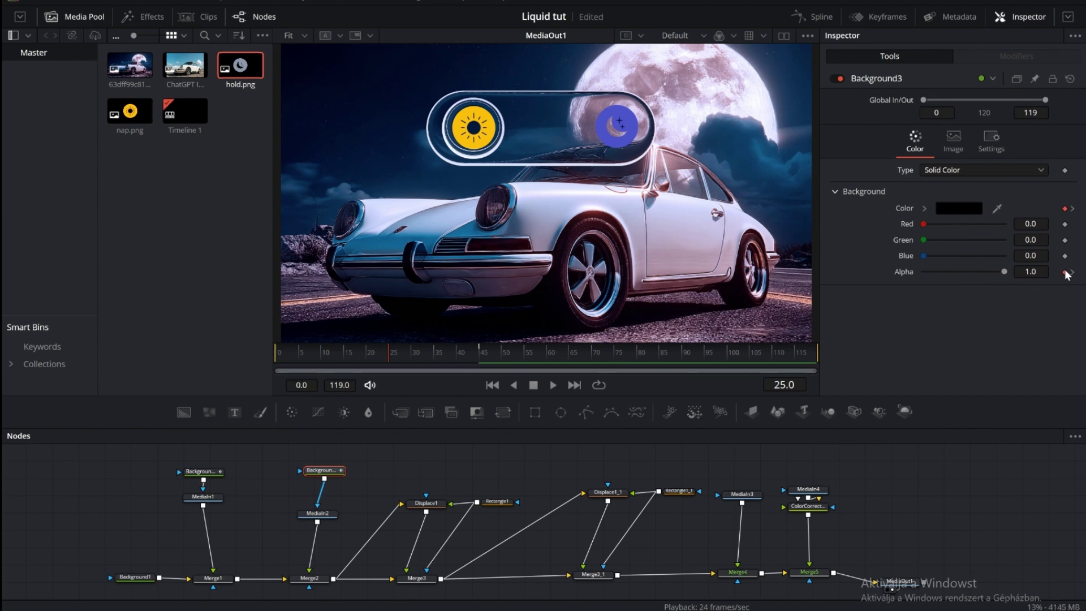
{"action": "left_click_drag", "start_coordinate": [1004, 272], "coordinate": [909, 276]}
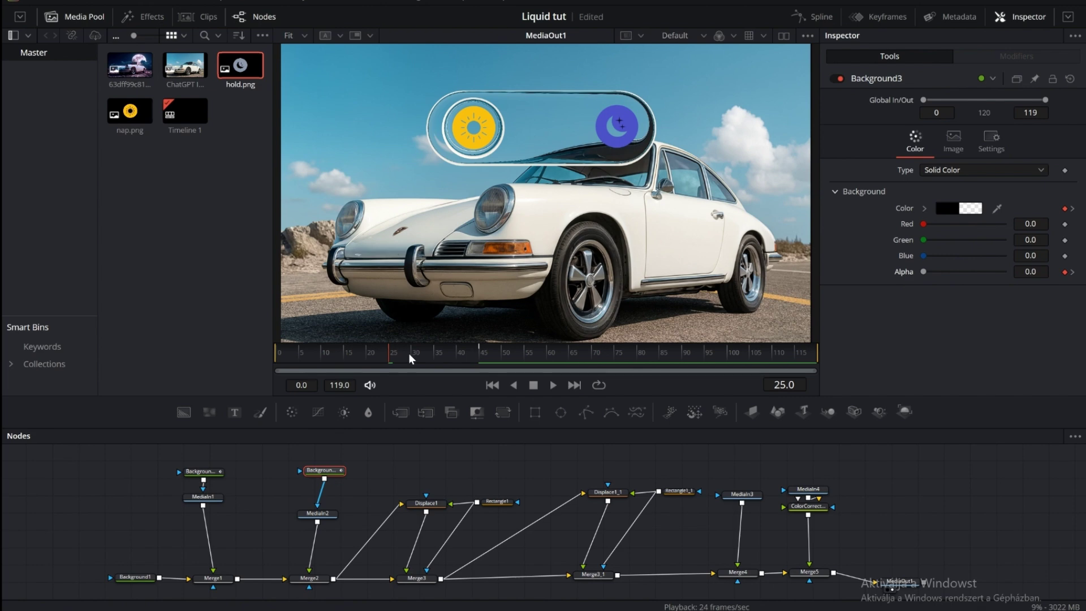
{"action": "left_click_drag", "start_coordinate": [388, 360], "coordinate": [273, 365]}
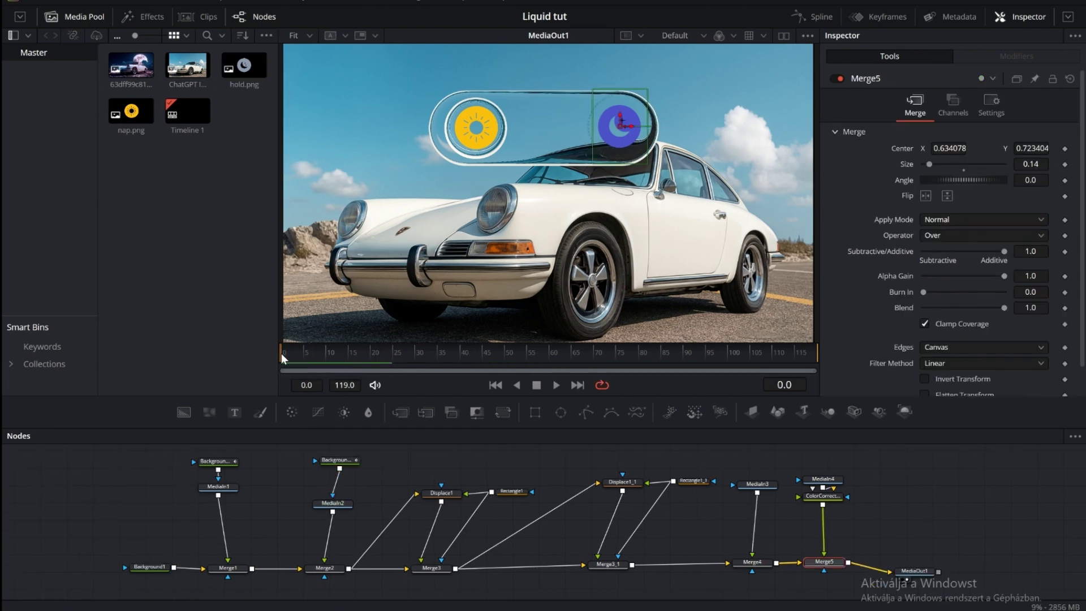
{"action": "left_click", "coordinate": [515, 492]}
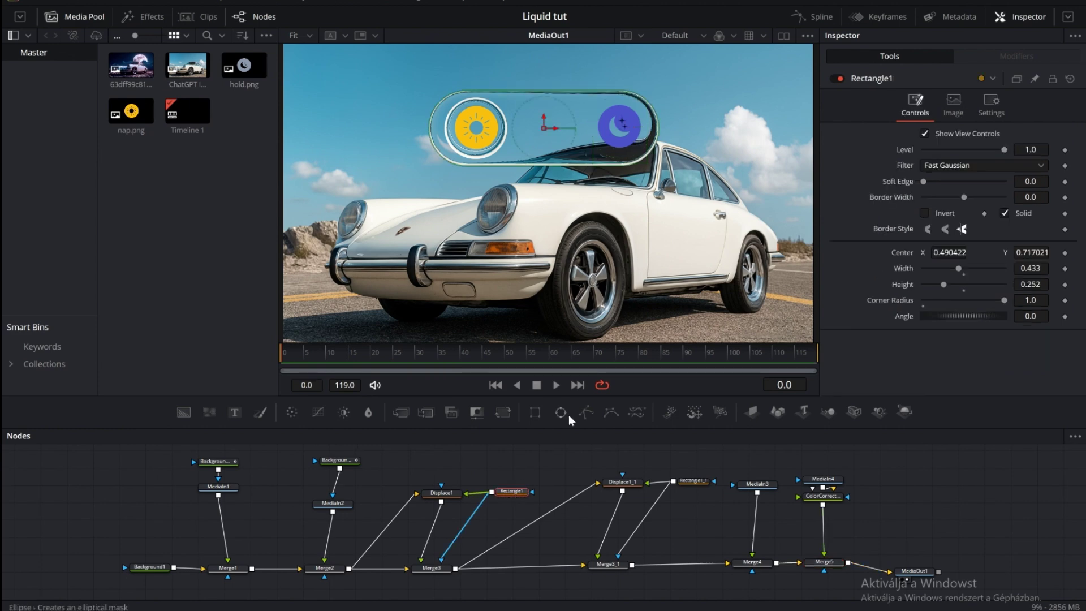
Keyframe Rectangle1's Width and Height at frames 0 and 25, with Width 0.134 at frame 0
{"action": "left_click", "coordinate": [1065, 268]}
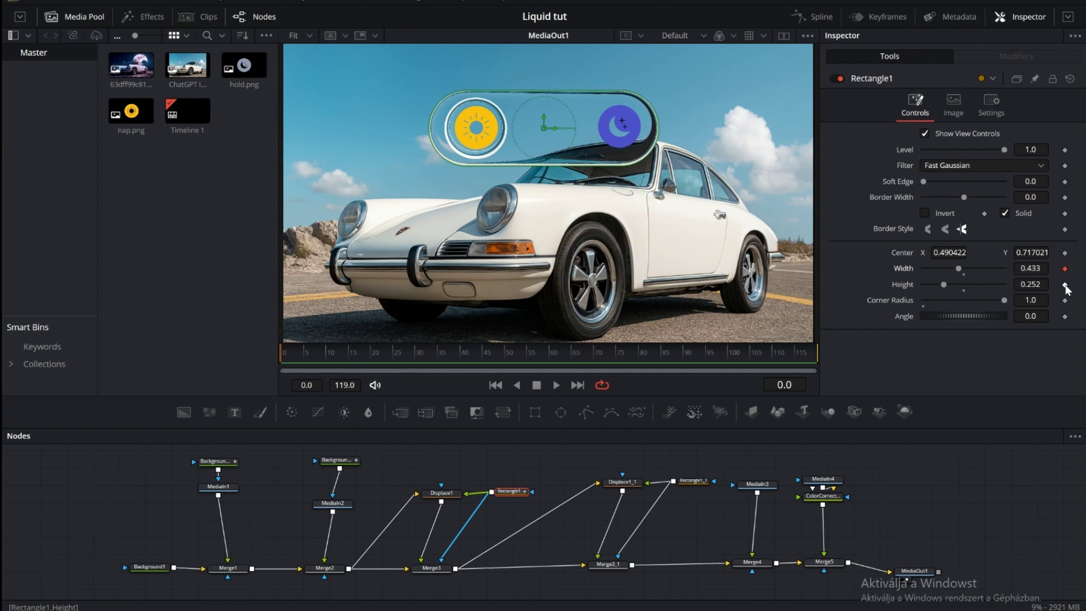
{"action": "left_click", "coordinate": [1065, 285]}
{"action": "left_click_drag", "start_coordinate": [280, 355], "coordinate": [393, 356]}
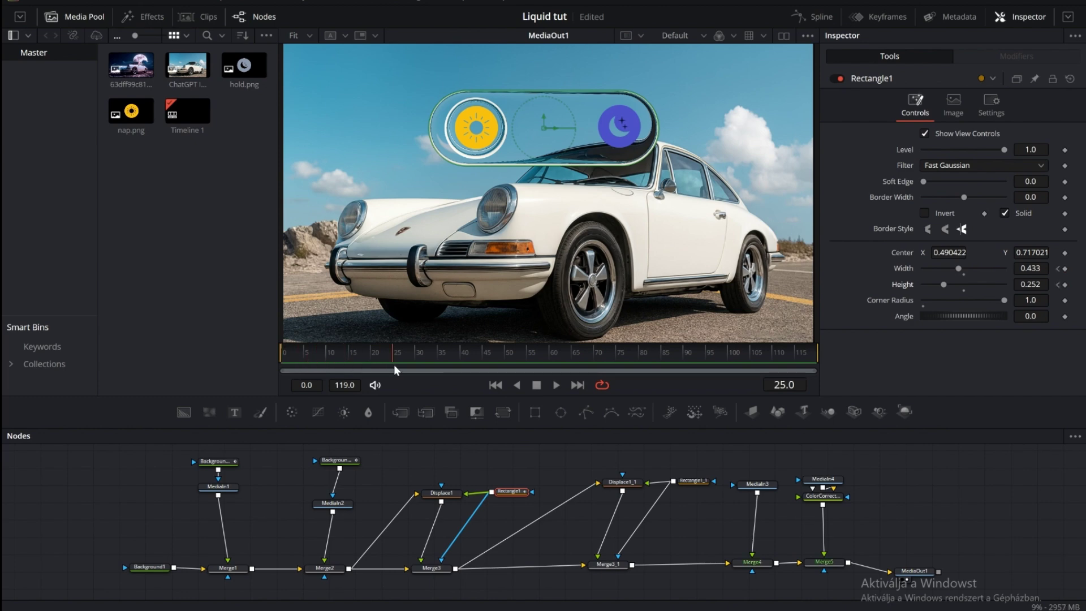
{"action": "left_click", "coordinate": [1065, 269]}
{"action": "left_click", "coordinate": [1066, 285]}
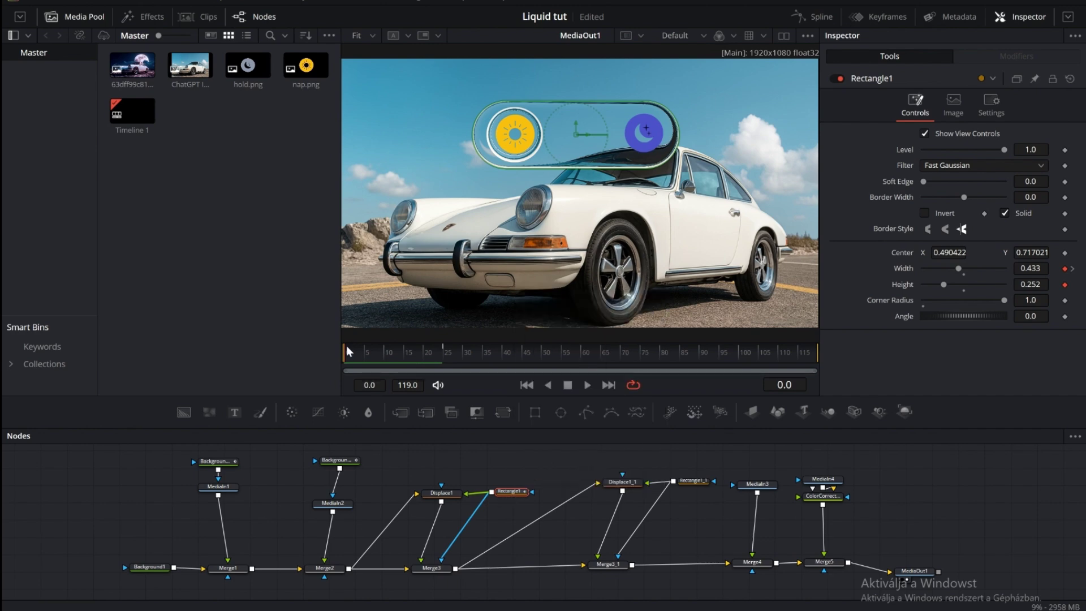
{"action": "mouse_move", "coordinate": [344, 351]}
{"action": "left_mouse_down"}
{"action": "mouse_move", "coordinate": [443, 353]}
{"action": "mouse_move", "coordinate": [344, 365]}
{"action": "left_mouse_up"}
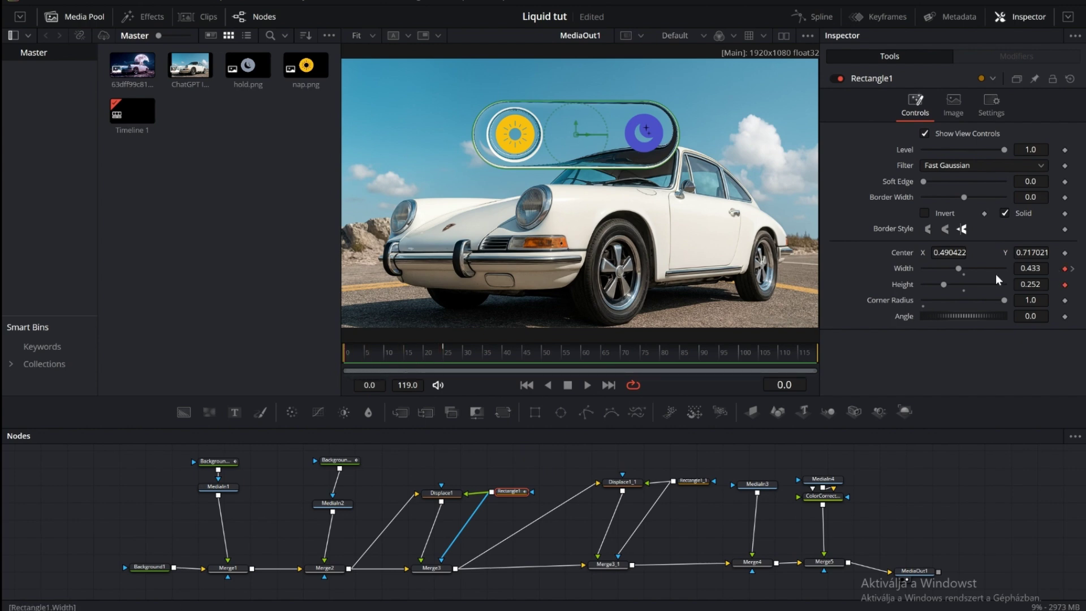
{"action": "left_click_drag", "start_coordinate": [958, 268], "coordinate": [935, 273]}
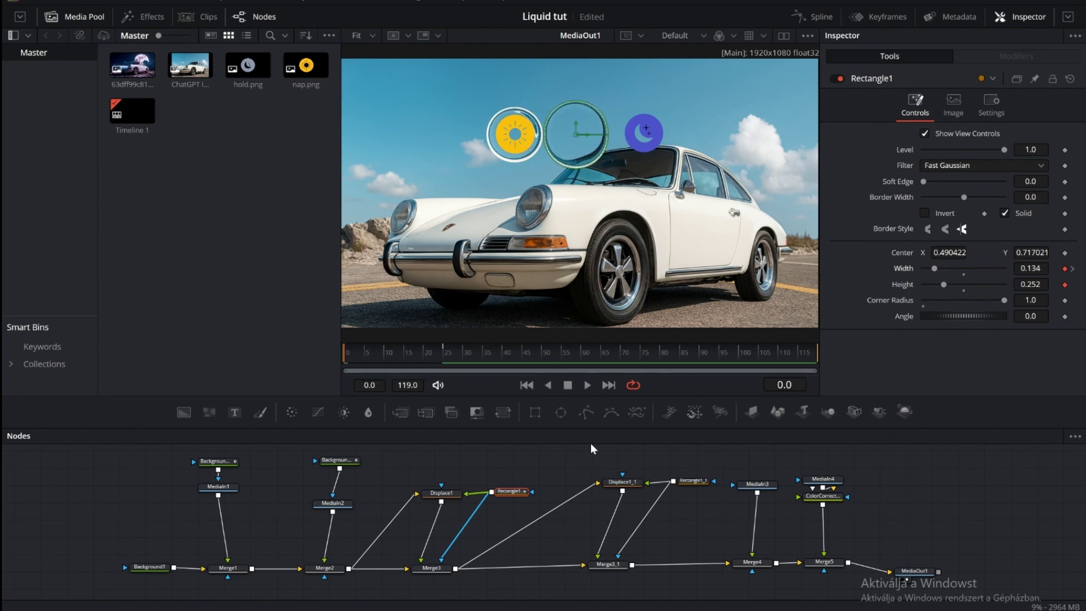
Keyframe Rectangle1_1's Width and Height at frame 26 and collapse them to 0 at frame 0
{"action": "left_click", "coordinate": [691, 482]}
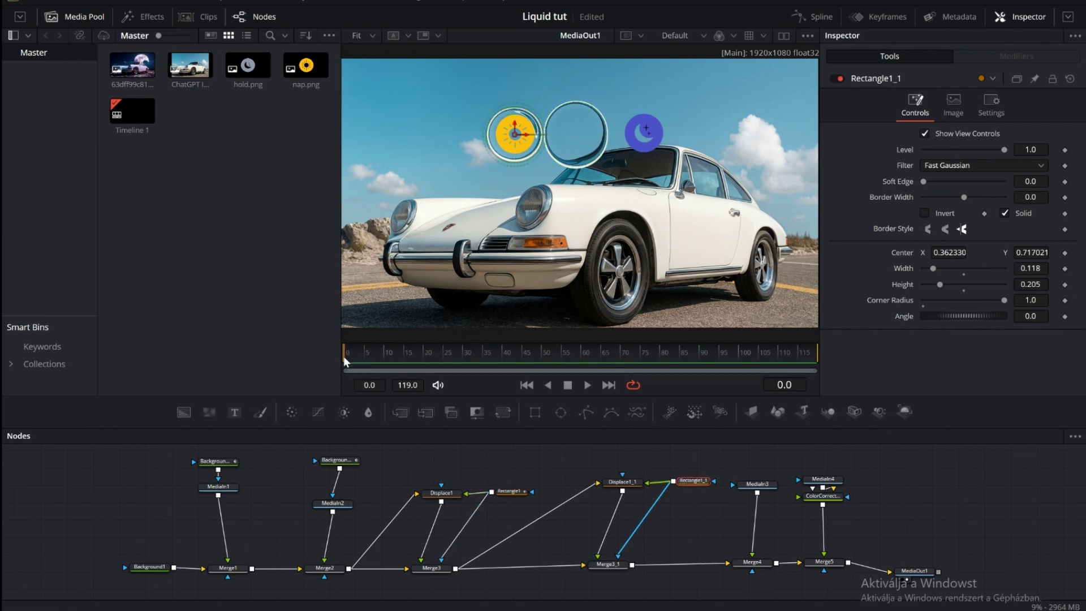
{"action": "left_click_drag", "start_coordinate": [345, 361], "coordinate": [447, 365]}
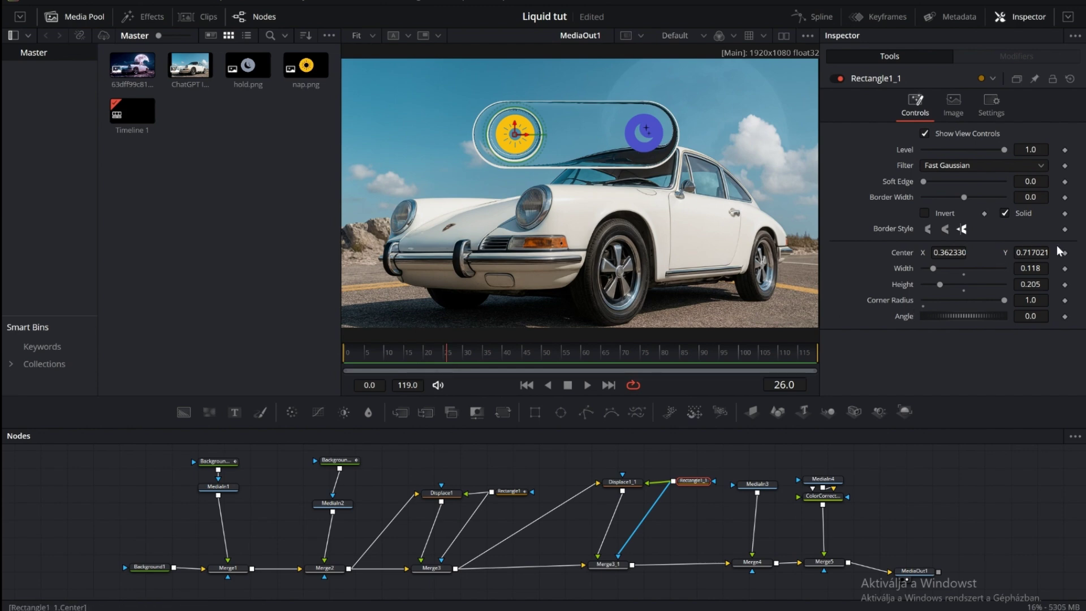
{"action": "left_click", "coordinate": [1066, 268]}
{"action": "left_click", "coordinate": [1065, 284]}
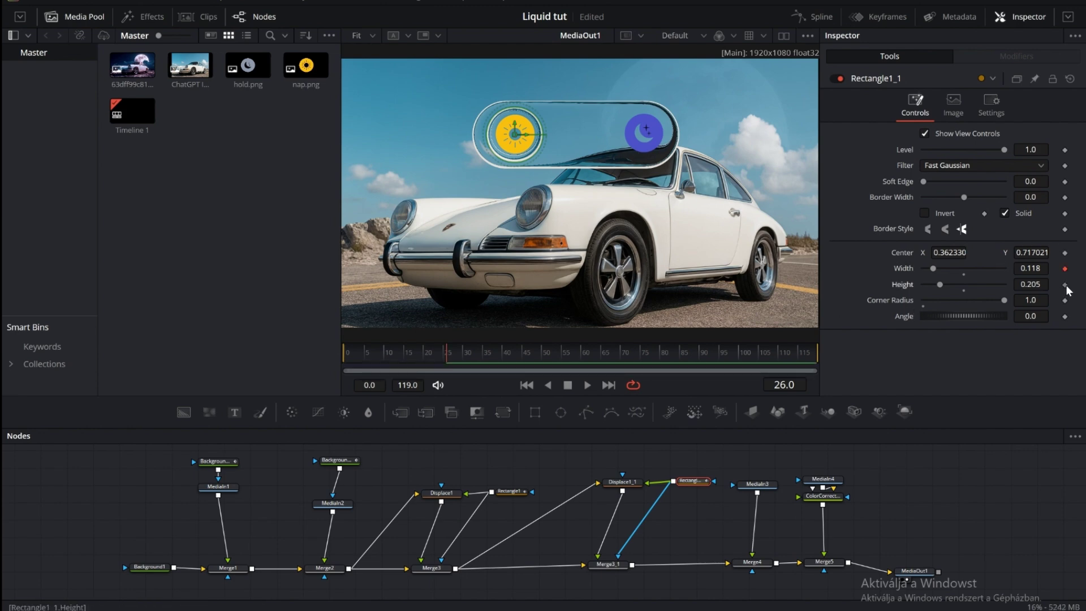
{"action": "left_click_drag", "start_coordinate": [446, 361], "coordinate": [339, 359]}
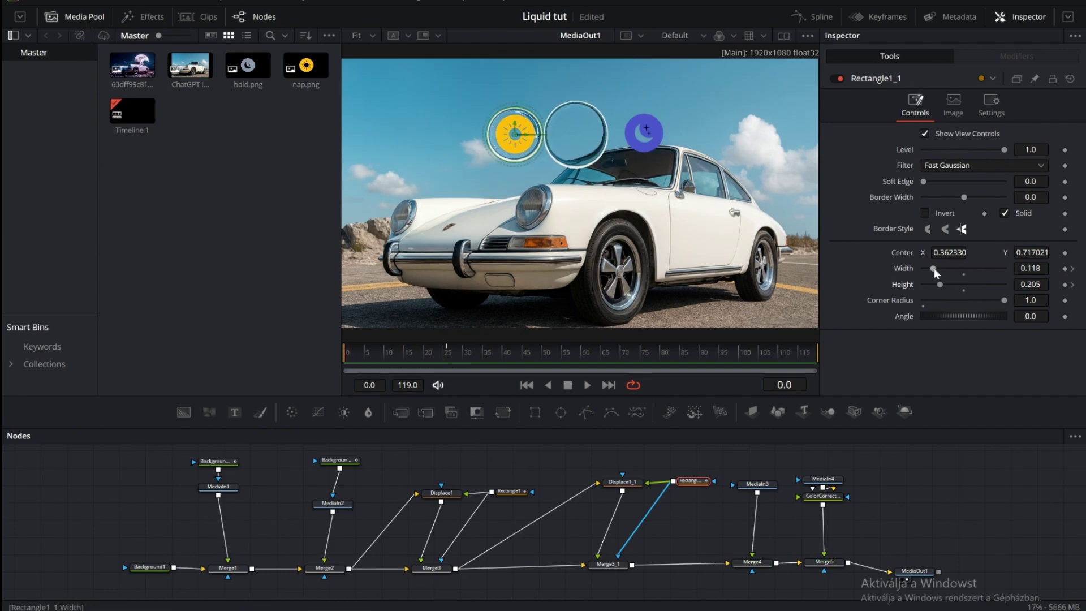
{"action": "left_click_drag", "start_coordinate": [935, 268], "coordinate": [918, 284]}
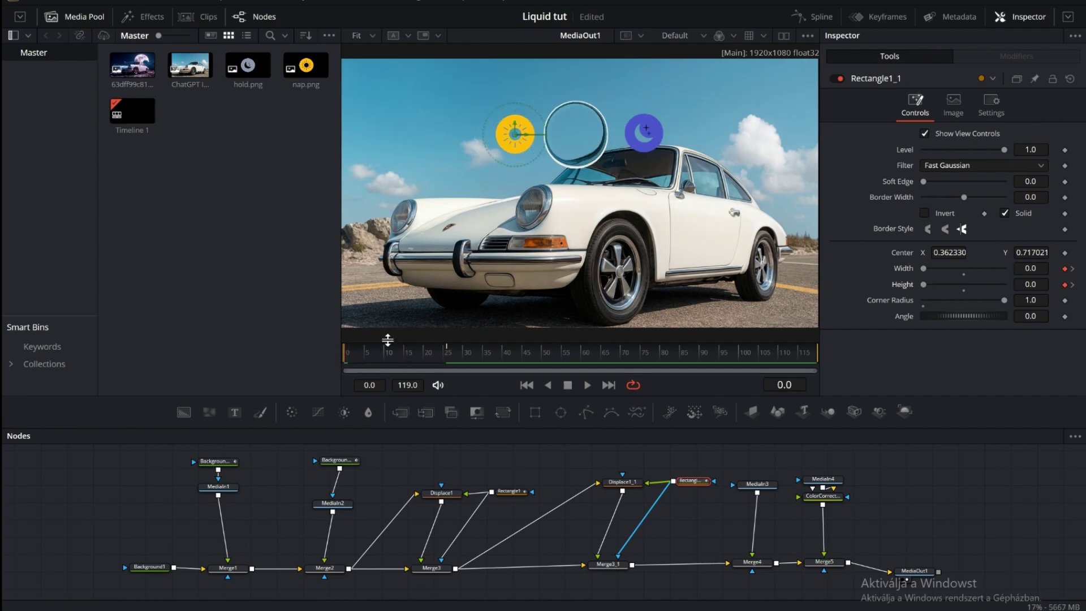
Keyframe the lens enlarged to 0.22×0.378 at frame 13 and its Center at frame 26
{"action": "left_click_drag", "start_coordinate": [339, 359], "coordinate": [397, 357]}
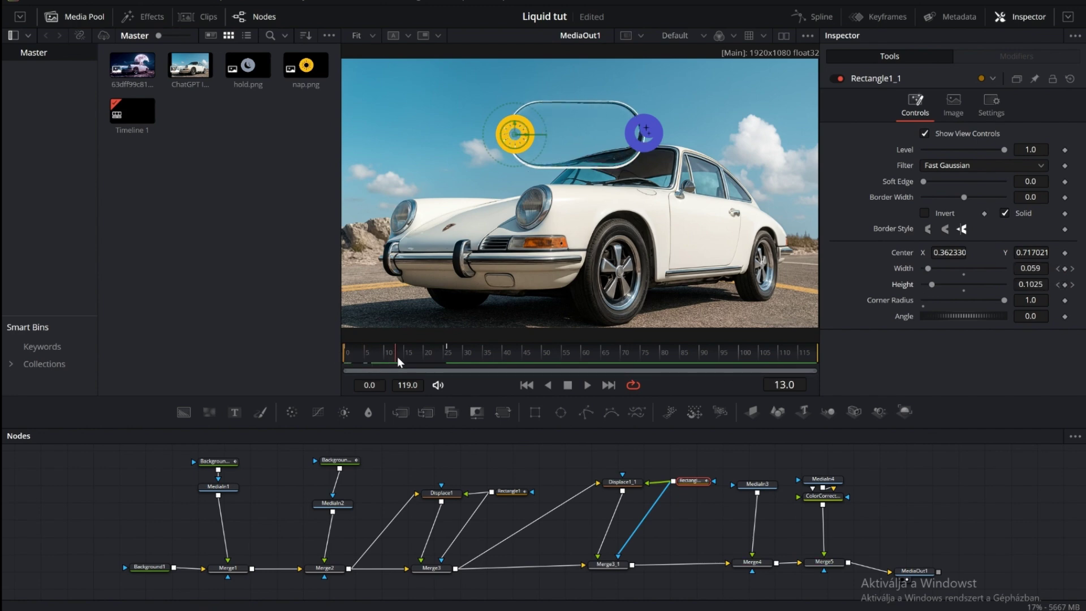
{"action": "left_click", "coordinate": [1065, 269]}
{"action": "left_click", "coordinate": [1065, 284]}
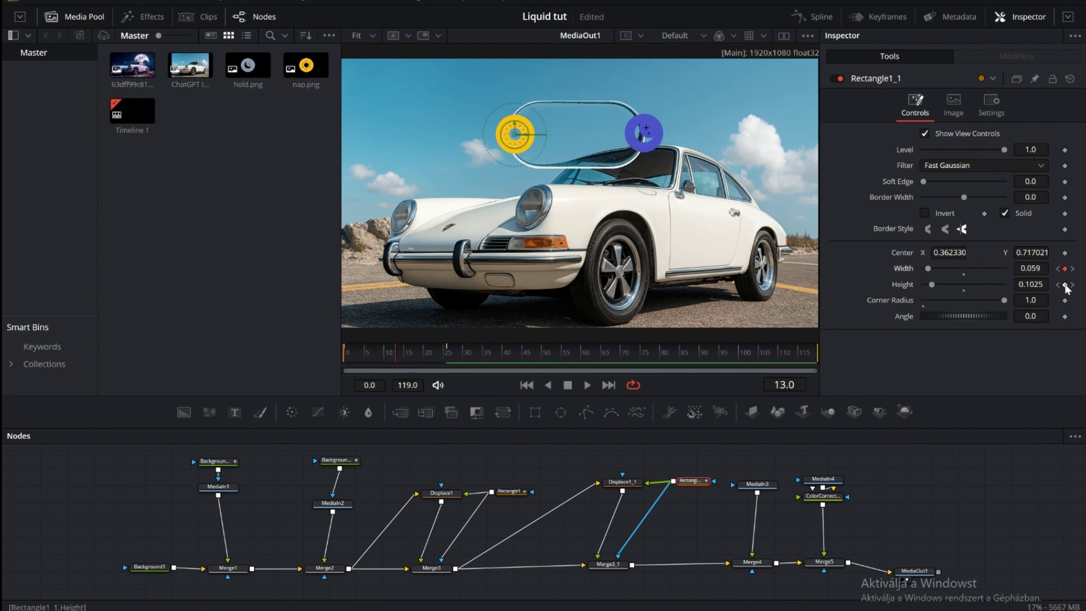
{"action": "left_click_drag", "start_coordinate": [927, 268], "coordinate": [955, 286]}
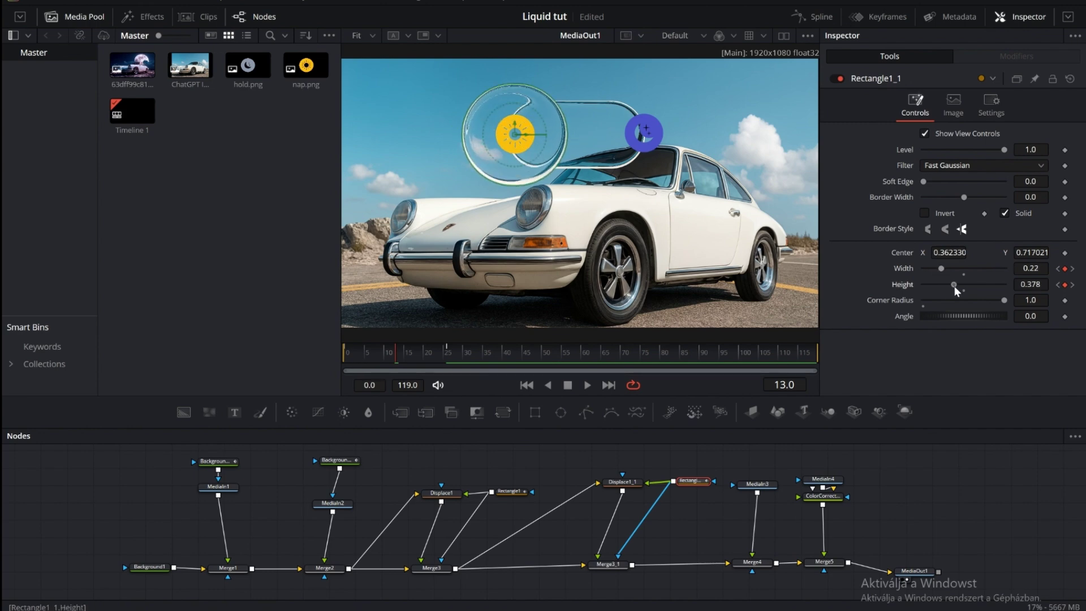
{"action": "left_click_drag", "start_coordinate": [395, 358], "coordinate": [449, 357]}
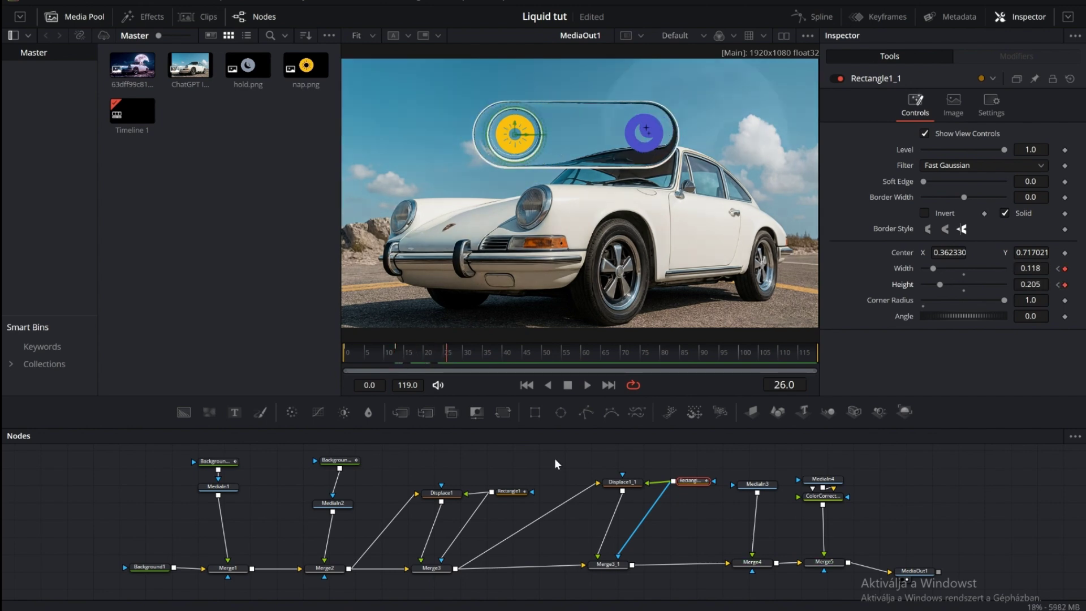
{"action": "left_click", "coordinate": [1065, 253]}
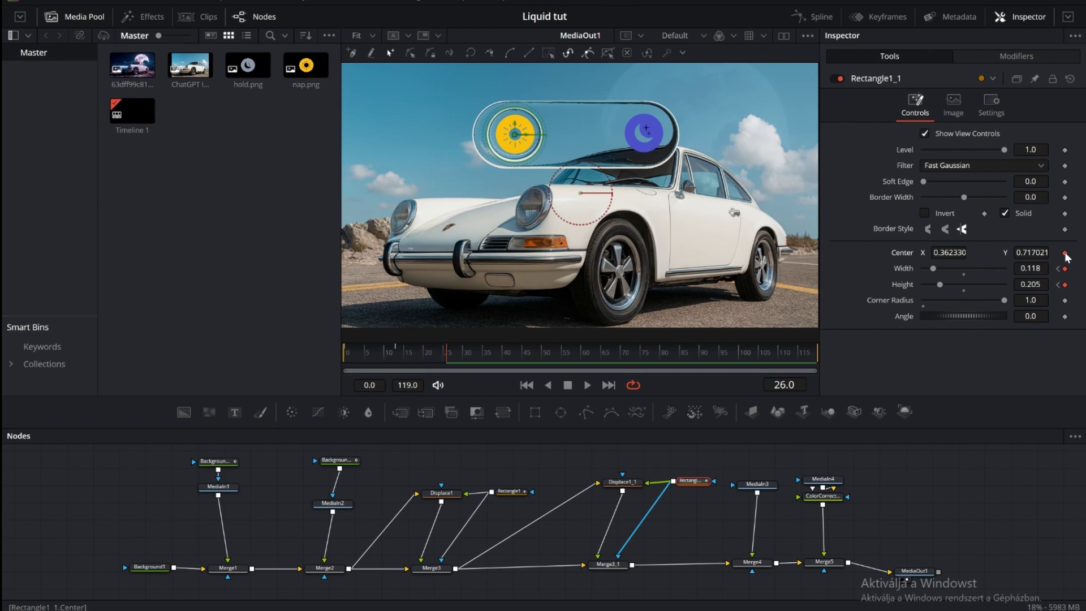
Keyframe the lens Center at frames 28 and 45, with Center X 0.63033 at frame 45
{"action": "mouse_move", "coordinate": [444, 358]}
{"action": "left_mouse_down"}
{"action": "mouse_move", "coordinate": [522, 358]}
{"action": "mouse_move", "coordinate": [446, 358]}
{"action": "mouse_move", "coordinate": [457, 357]}
{"action": "left_mouse_up"}
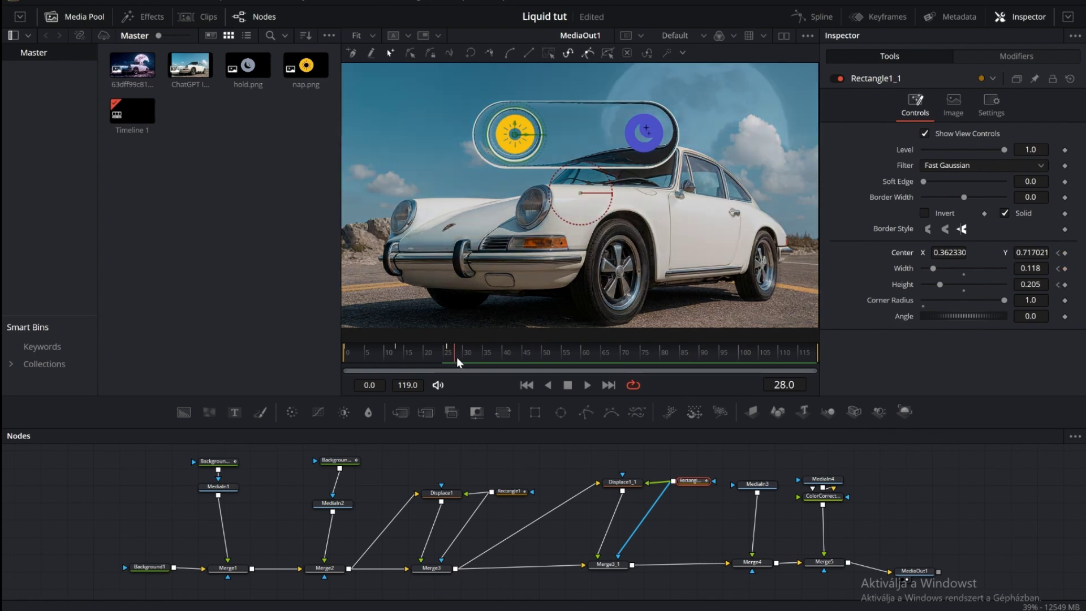
{"action": "left_click", "coordinate": [1065, 253]}
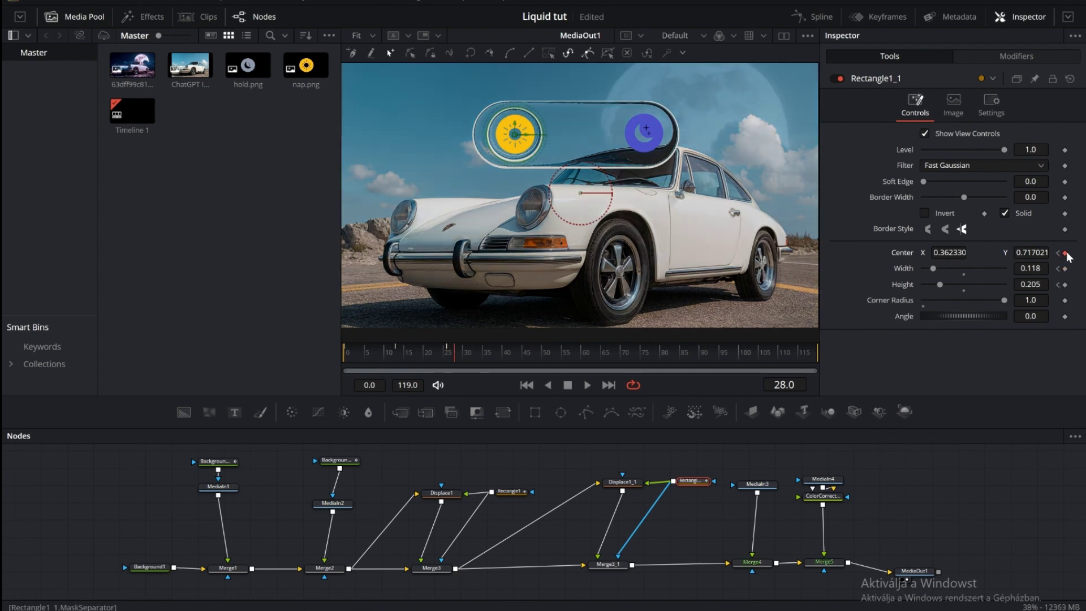
{"action": "left_click_drag", "start_coordinate": [454, 358], "coordinate": [524, 357]}
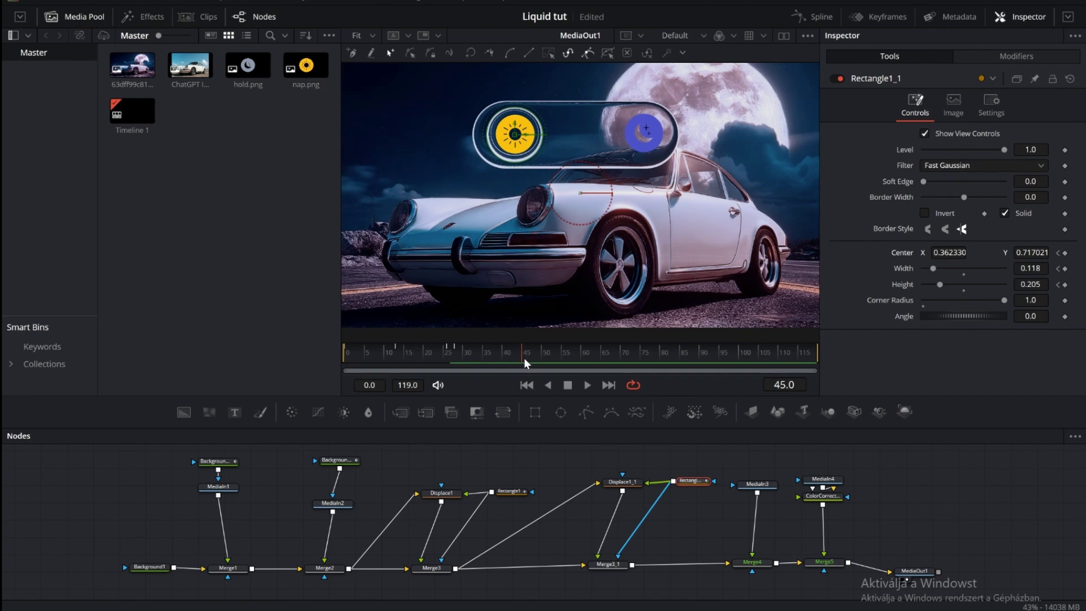
{"action": "left_click", "coordinate": [1065, 252]}
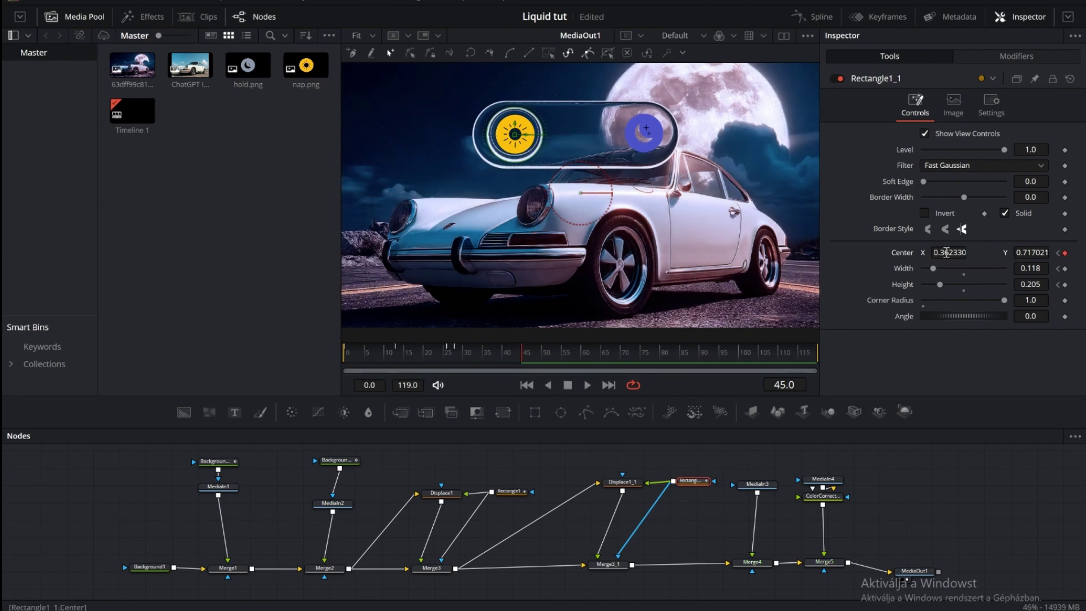
{"action": "left_click_drag", "start_coordinate": [942, 252], "coordinate": [1001, 252]}
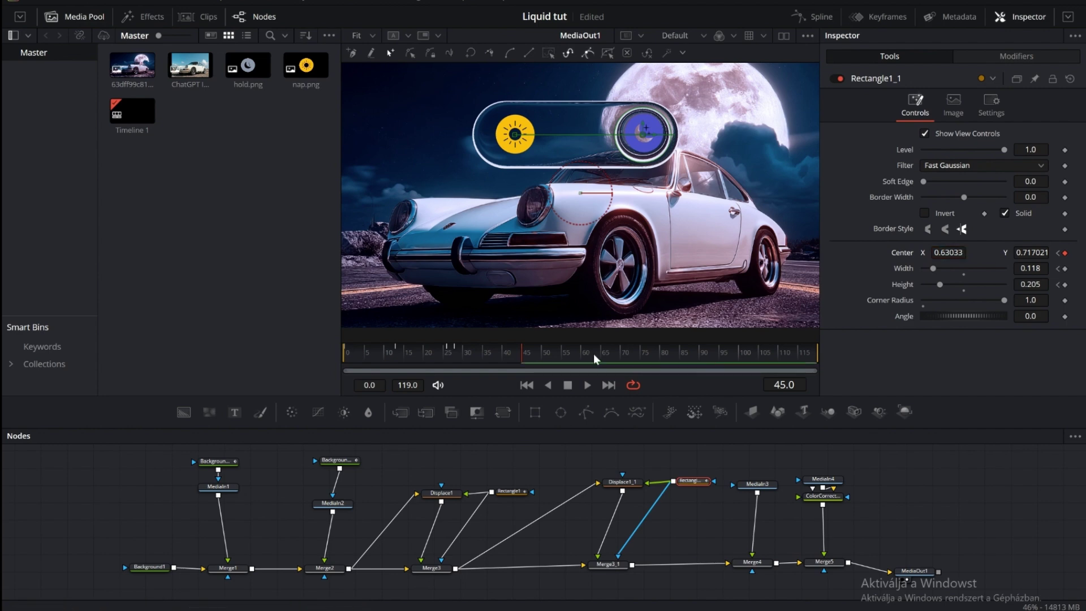
Play the animation from the first frame to preview the slide, then return to frame 24
{"action": "left_click_drag", "start_coordinate": [520, 352], "coordinate": [327, 373]}
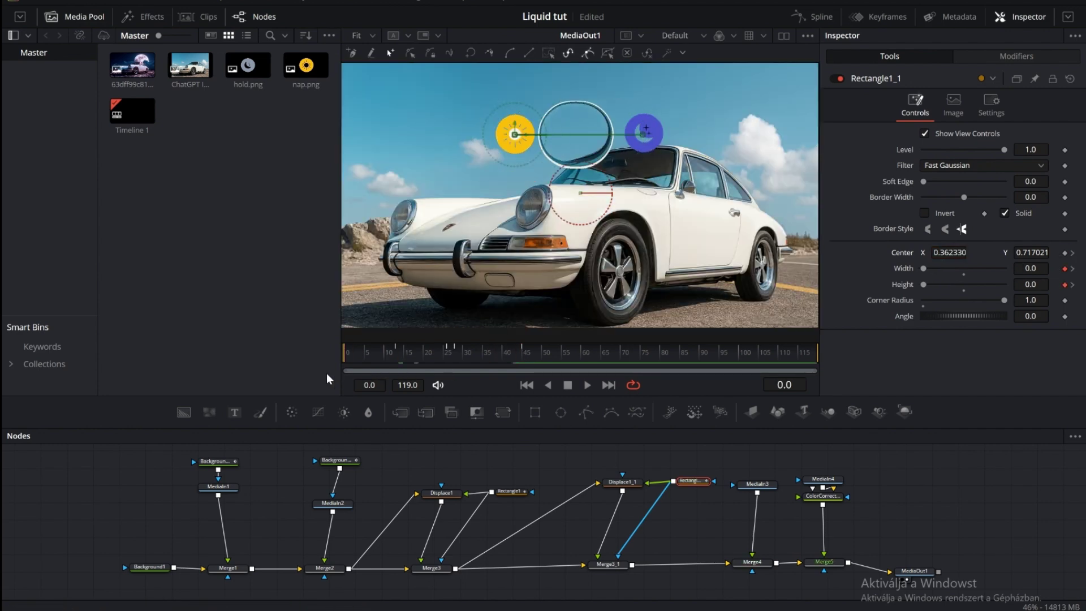
{"action": "left_click", "coordinate": [587, 385]}
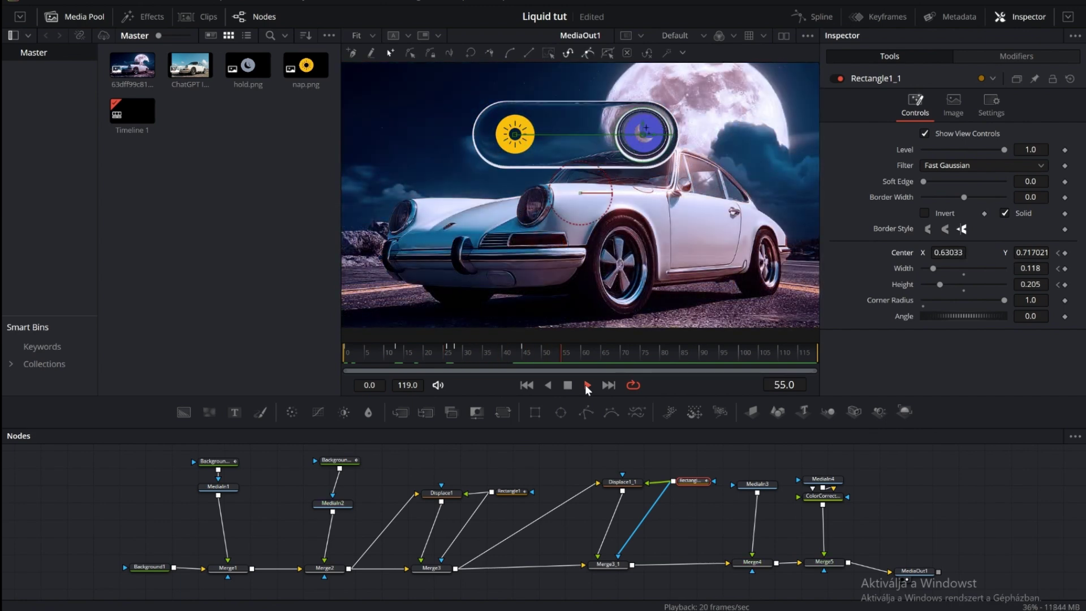
{"action": "left_click", "coordinate": [585, 384]}
{"action": "left_click_drag", "start_coordinate": [638, 359], "coordinate": [440, 372]}
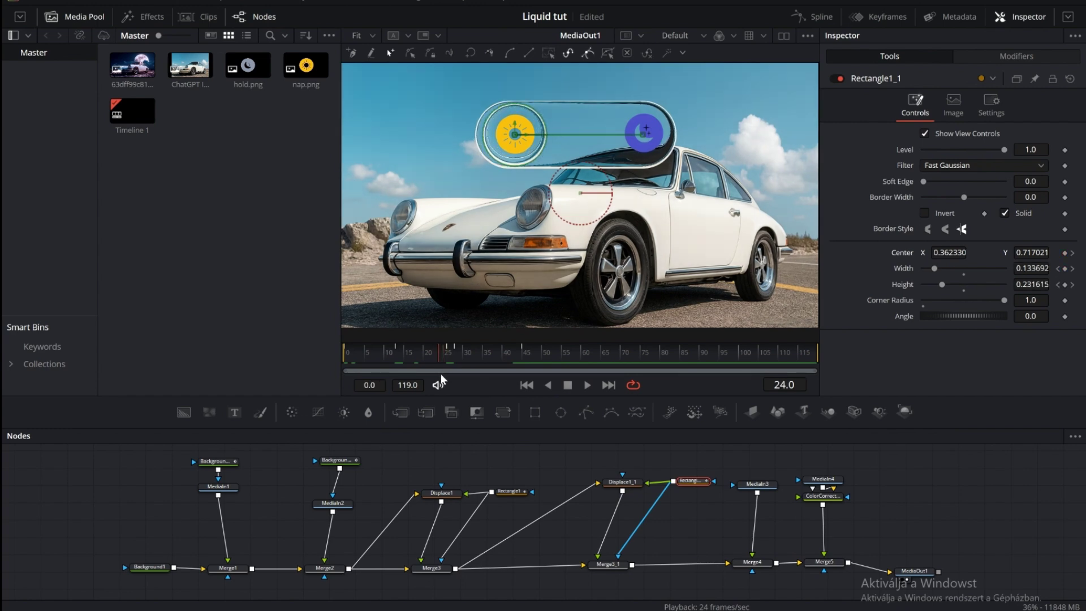
Keyframe Merge4's Blend at 1.0 on frame 24 and 0 on frame 0 to fade the sun in
{"action": "left_click", "coordinate": [757, 484]}
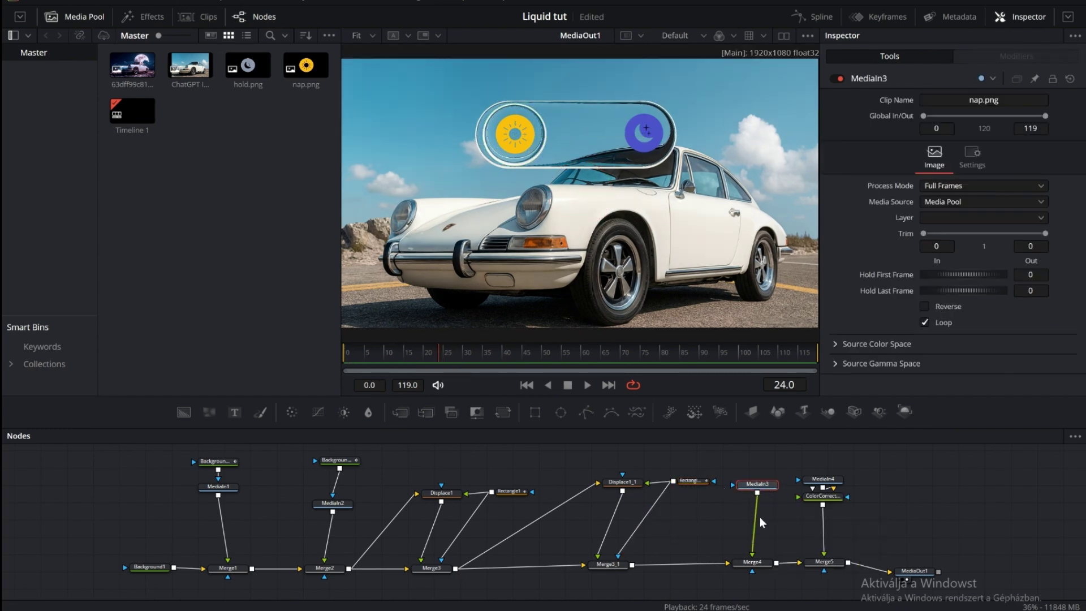
{"action": "left_click", "coordinate": [753, 562]}
{"action": "left_click", "coordinate": [991, 102]}
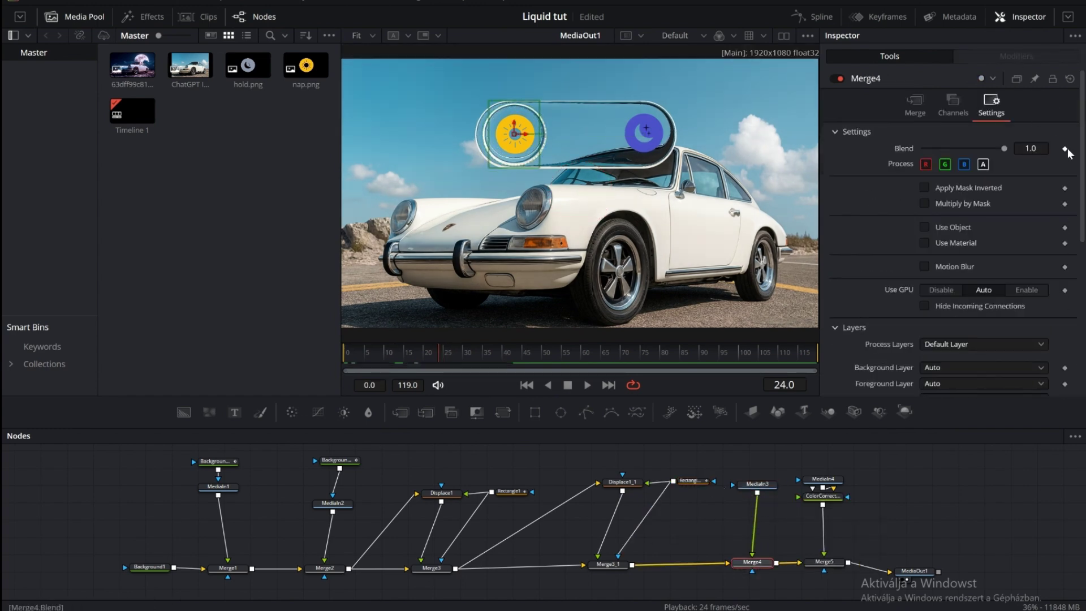
{"action": "left_click", "coordinate": [1066, 148]}
{"action": "left_click_drag", "start_coordinate": [435, 364], "coordinate": [337, 366]}
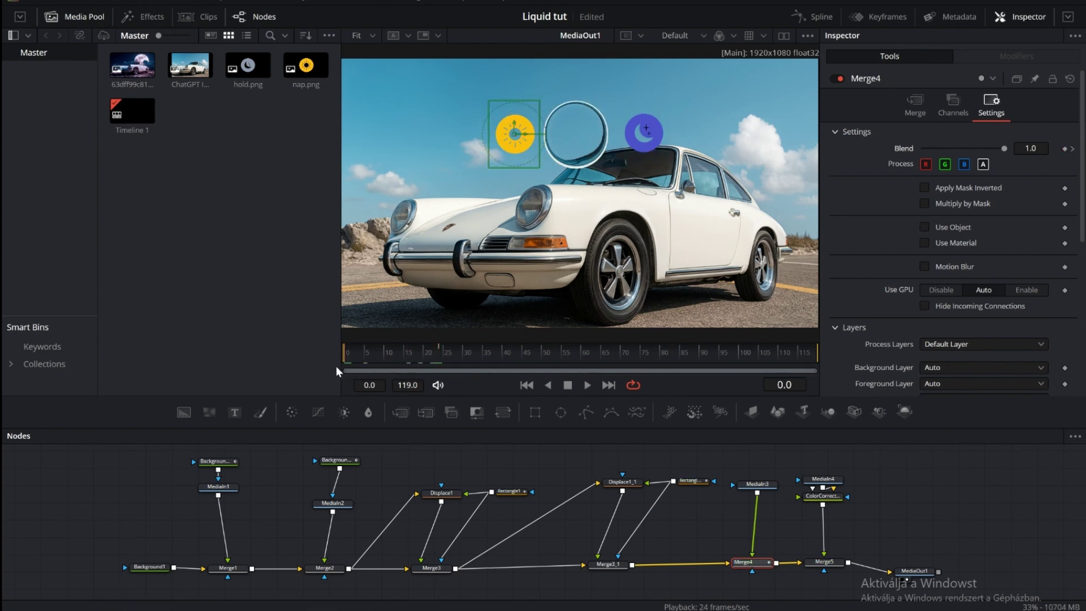
{"action": "left_click_drag", "start_coordinate": [1005, 148], "coordinate": [925, 149]}
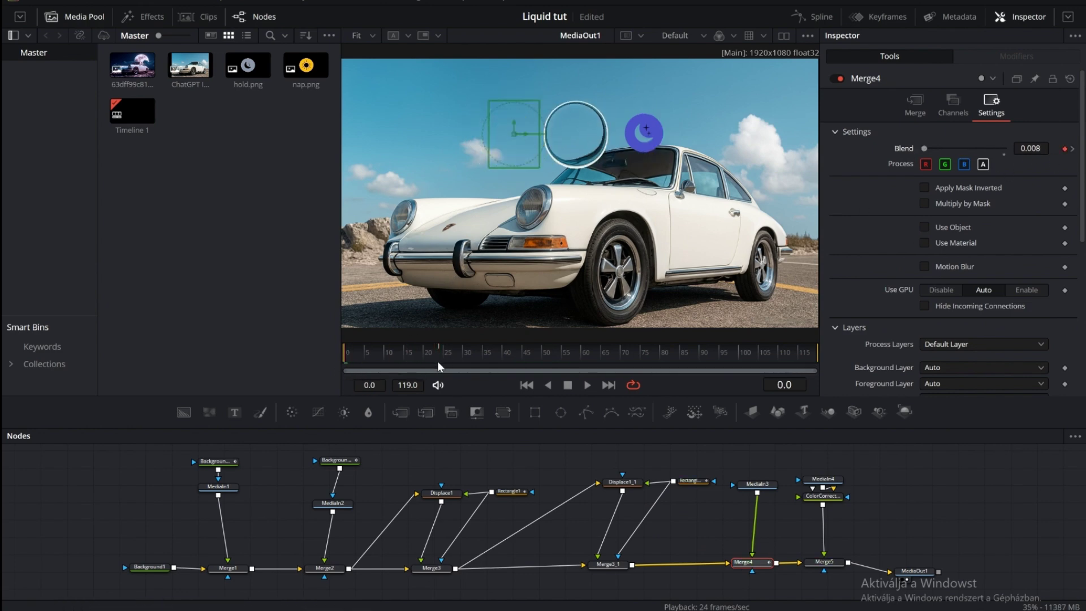
Keyframe Merge5's Blend at 1.0 on frame 25 and 0 on frame 0, then preview playback
{"action": "left_click", "coordinate": [824, 562]}
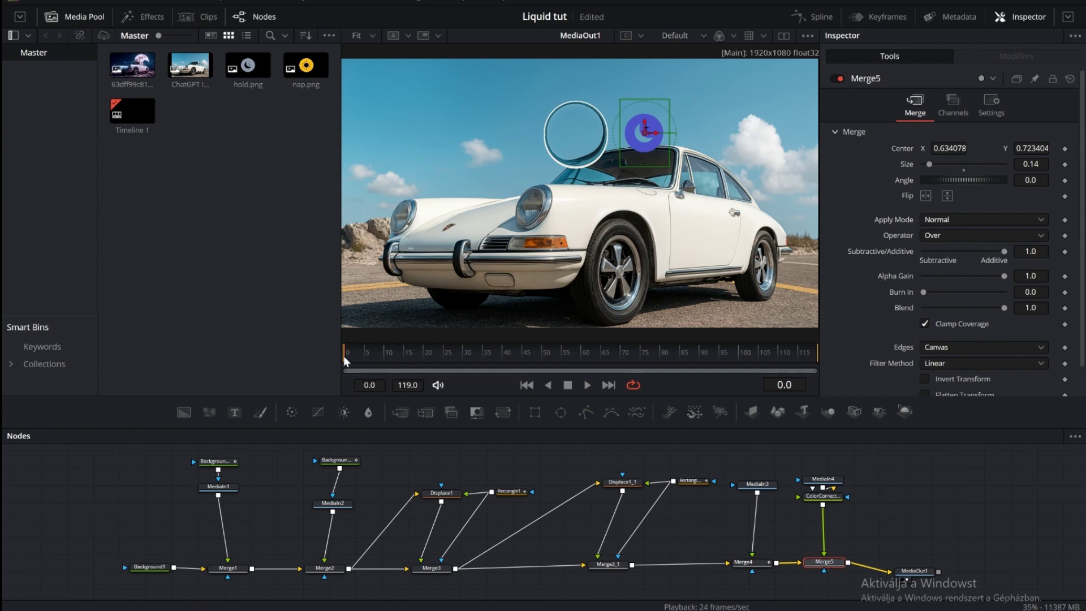
{"action": "left_click_drag", "start_coordinate": [344, 355], "coordinate": [443, 358]}
{"action": "left_click", "coordinate": [986, 104]}
{"action": "left_click", "coordinate": [1065, 148]}
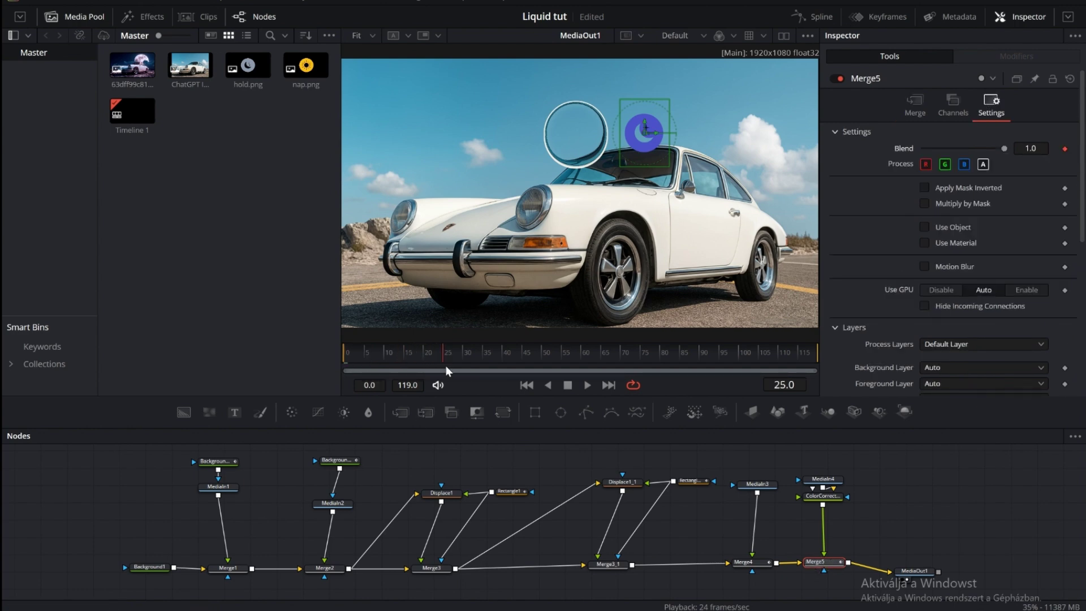
{"action": "left_click_drag", "start_coordinate": [446, 366], "coordinate": [336, 363]}
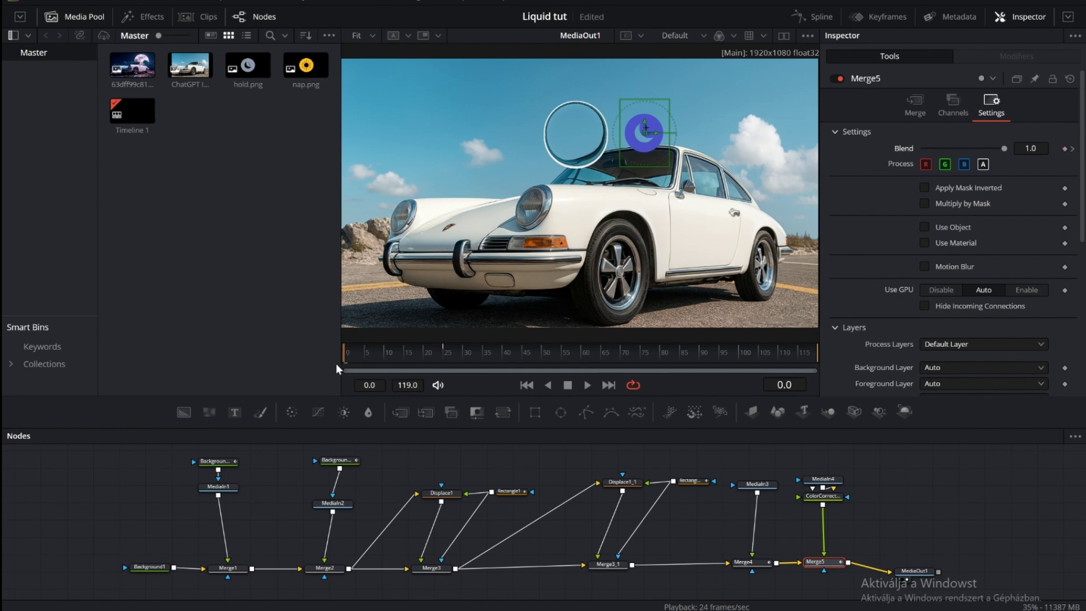
{"action": "left_click", "coordinate": [1065, 149]}
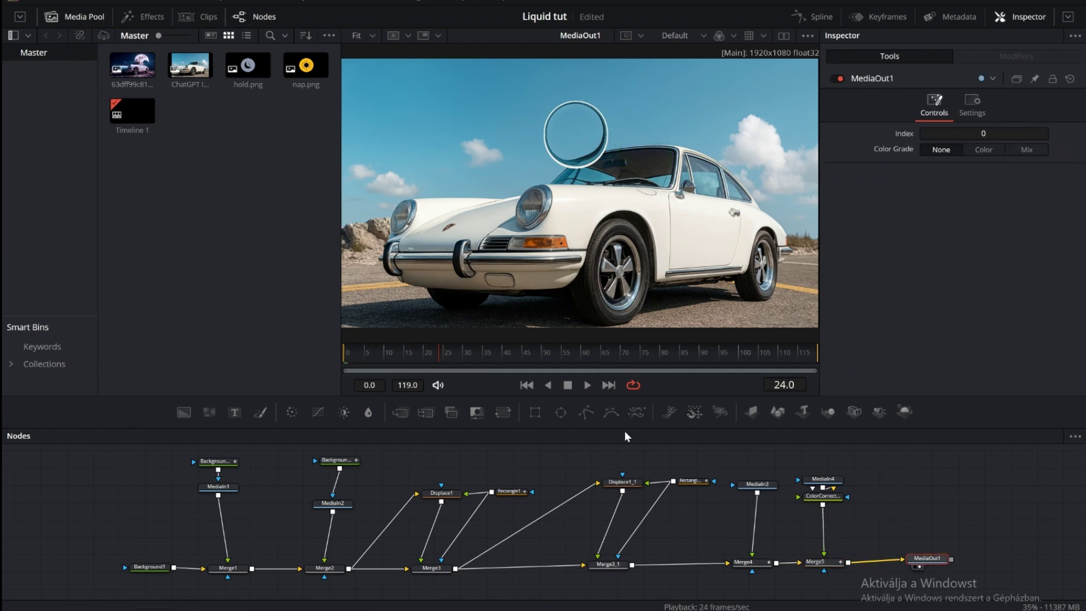
{"action": "left_click_drag", "start_coordinate": [436, 357], "coordinate": [325, 362]}
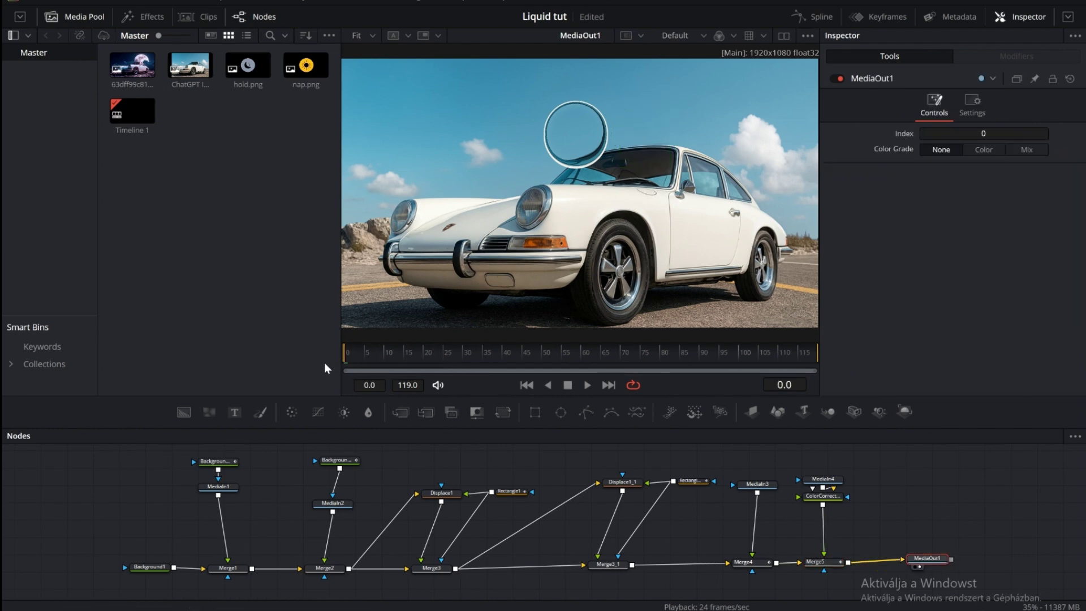
{"action": "left_click", "coordinate": [588, 384]}
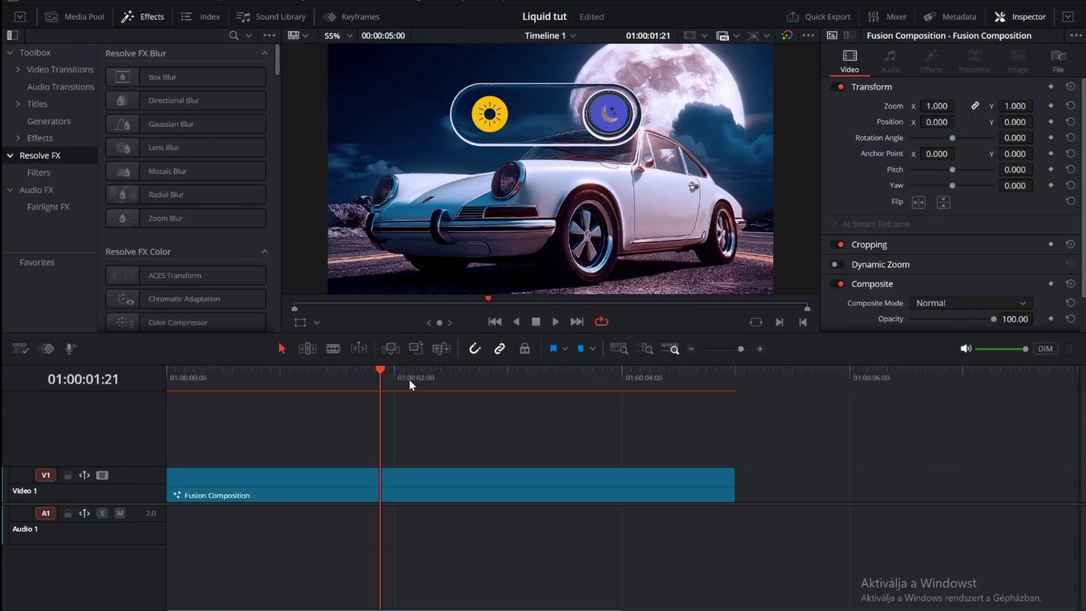
On the Edit page, rewind Timeline 1 to 01:00:00:00 and play the composition
{"action": "left_click_drag", "start_coordinate": [381, 371], "coordinate": [155, 371]}
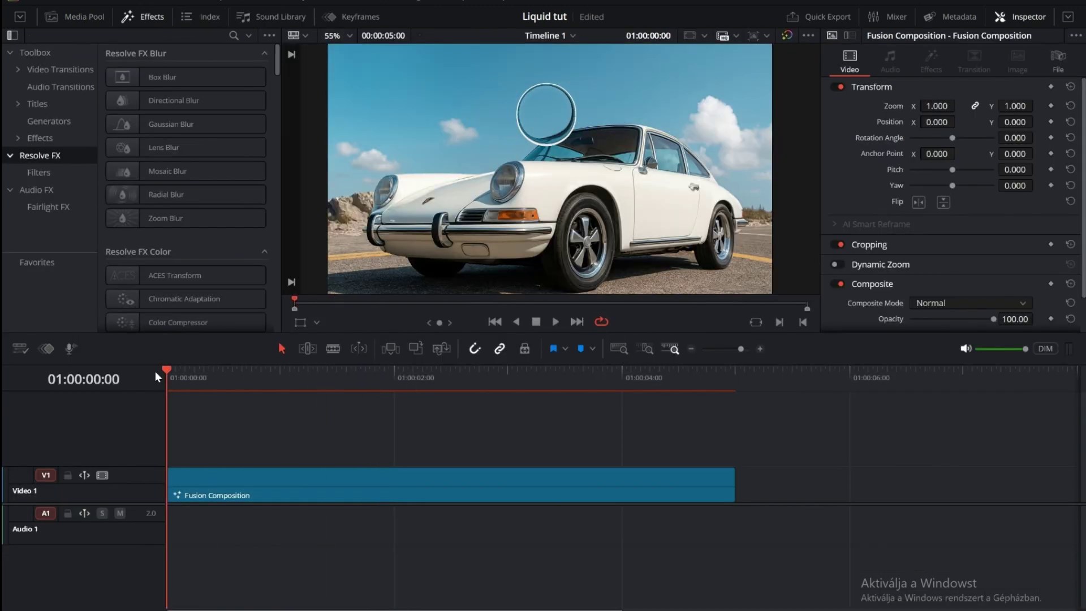
{"action": "left_click", "coordinate": [555, 321]}
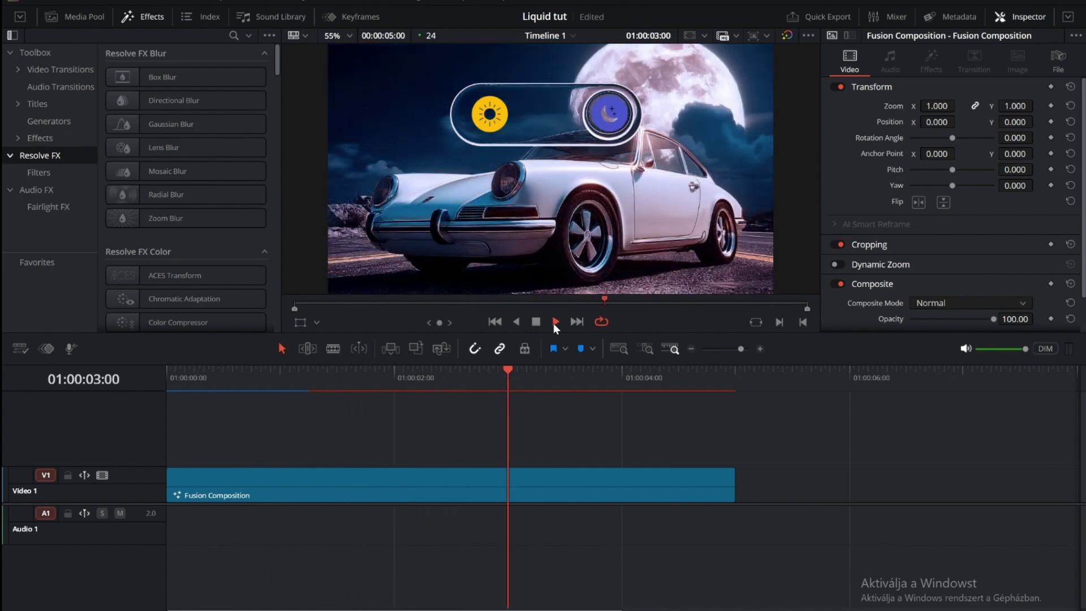